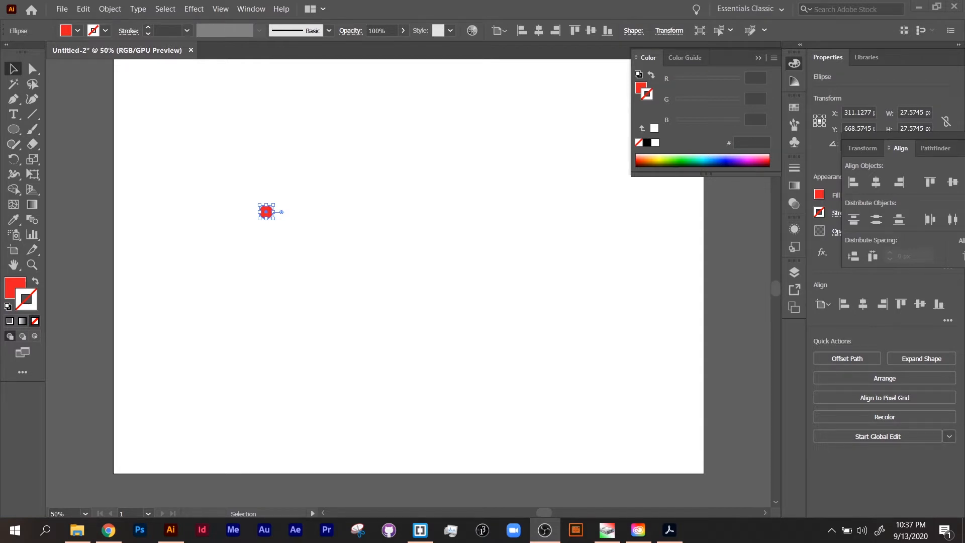
# Reposition the red dot so it lines up with the row of red dots near the top of the artboard
pyautogui.click(303, 246)
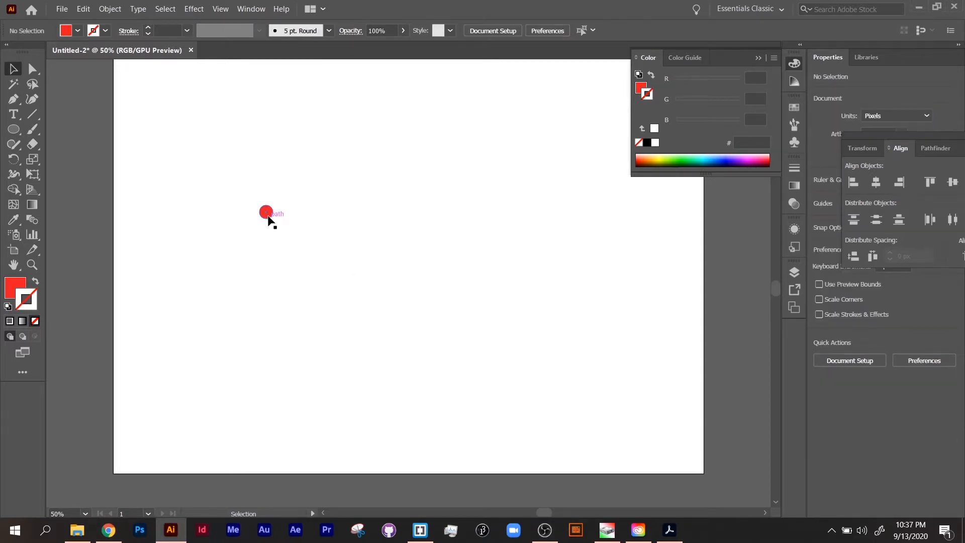
pyautogui.moveTo(270, 220); pyautogui.dragTo(300, 155)
pyautogui.scroll(1, 307, 166)
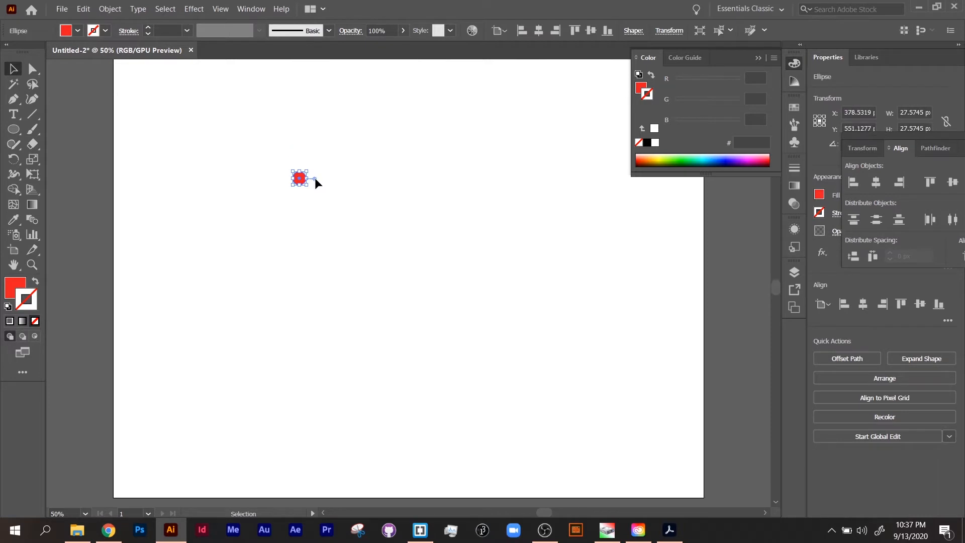
pyautogui.scroll(4, 315, 181)
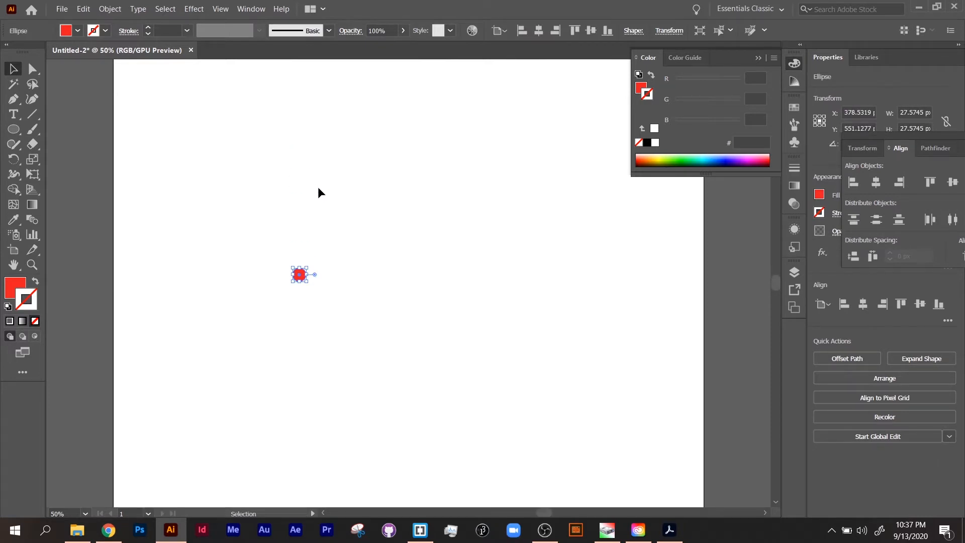
pyautogui.hotkey('ctrl', '-')
pyautogui.moveTo(409, 283); pyautogui.dragTo(402, 207)
pyautogui.moveTo(320, 174); pyautogui.dragTo(467, 206)
pyautogui.click(473, 229)
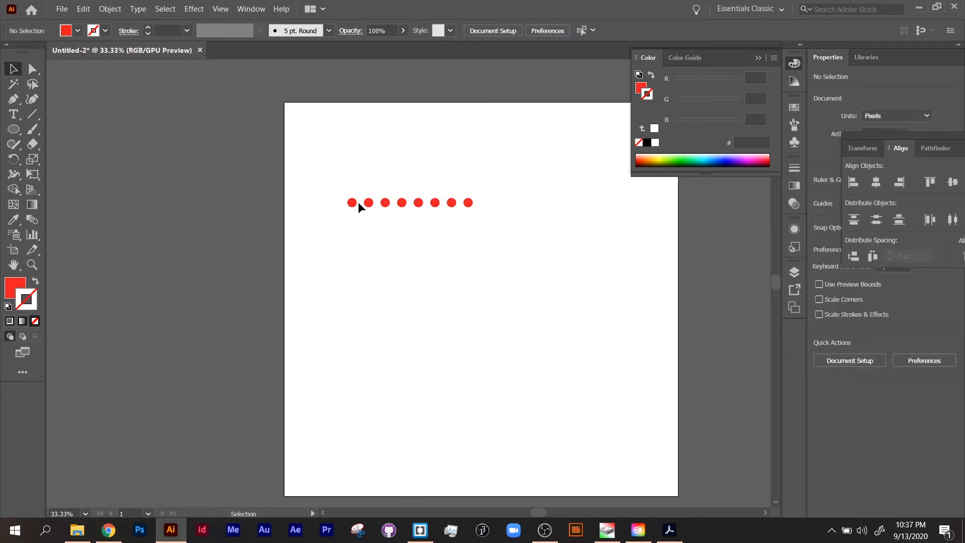
# Duplicate the first red dot below the row and fill the copy with blue 2eafff
pyautogui.moveTo(352, 202); pyautogui.dragTo(352, 236)
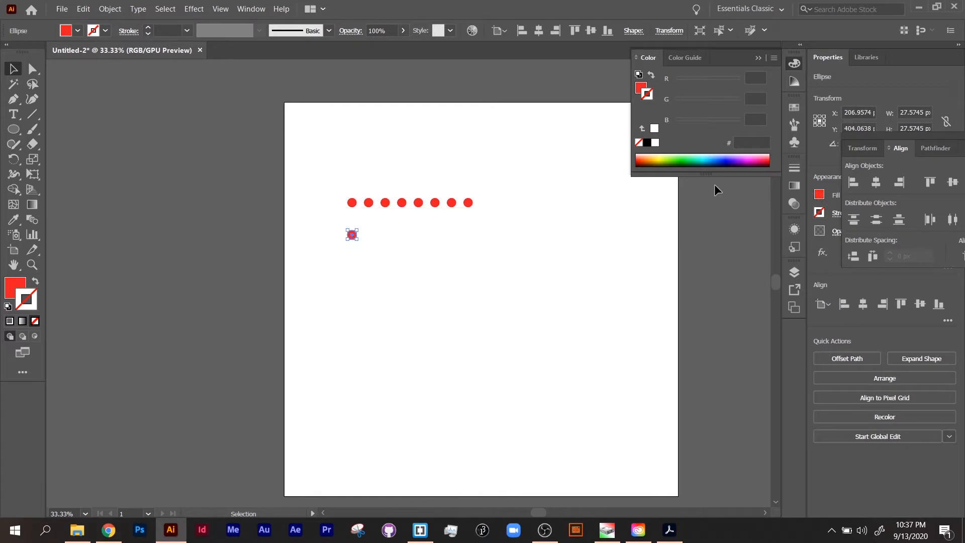
pyautogui.click(726, 165)
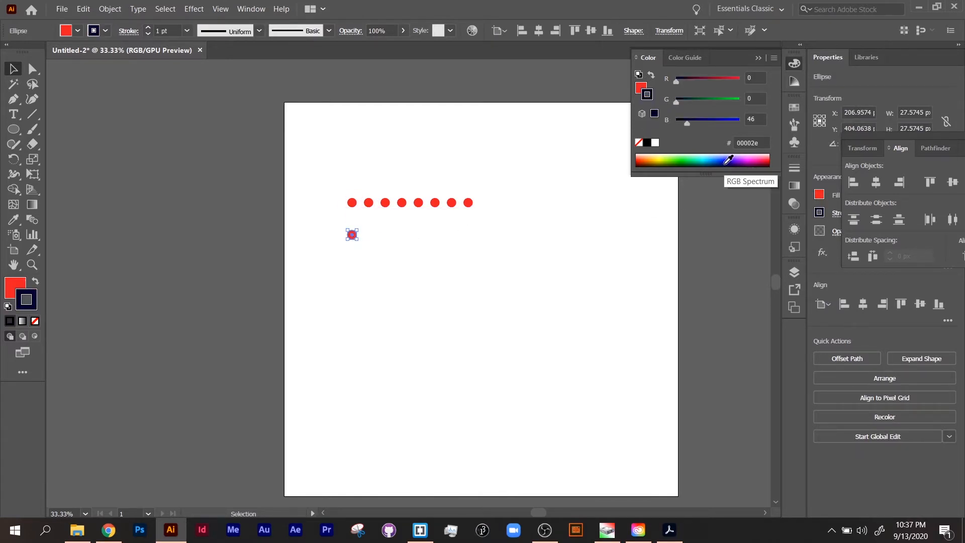
pyautogui.hotkey('ctrl', 'z')
pyautogui.click(641, 87)
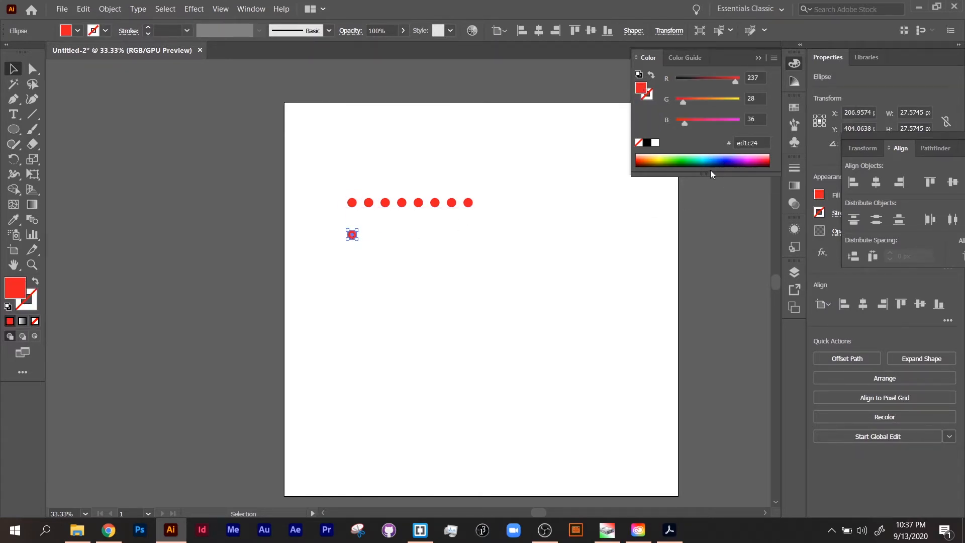
pyautogui.click(714, 157)
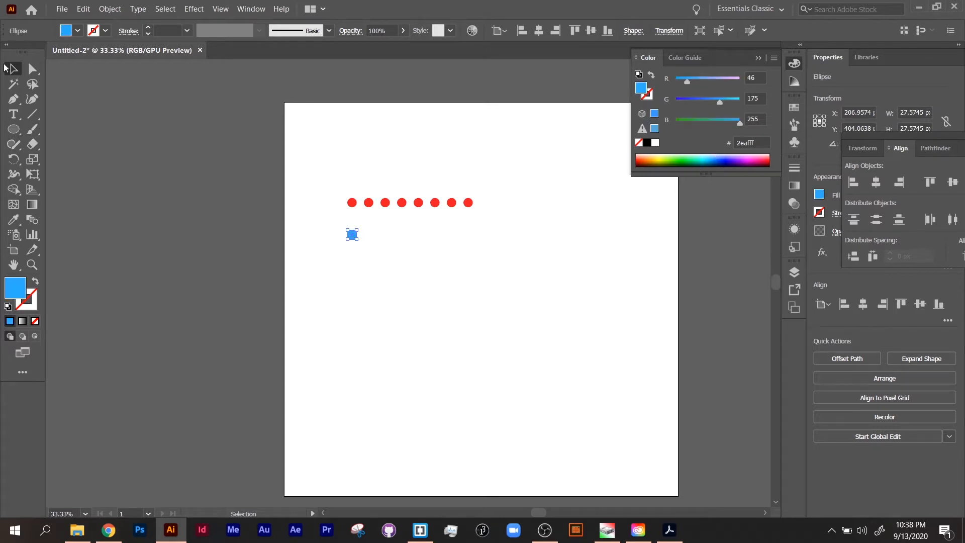
# Apply a Transform effect to the blue dot with 10 copies
pyautogui.press('p')
pyautogui.hotkey('ctrl', '=')
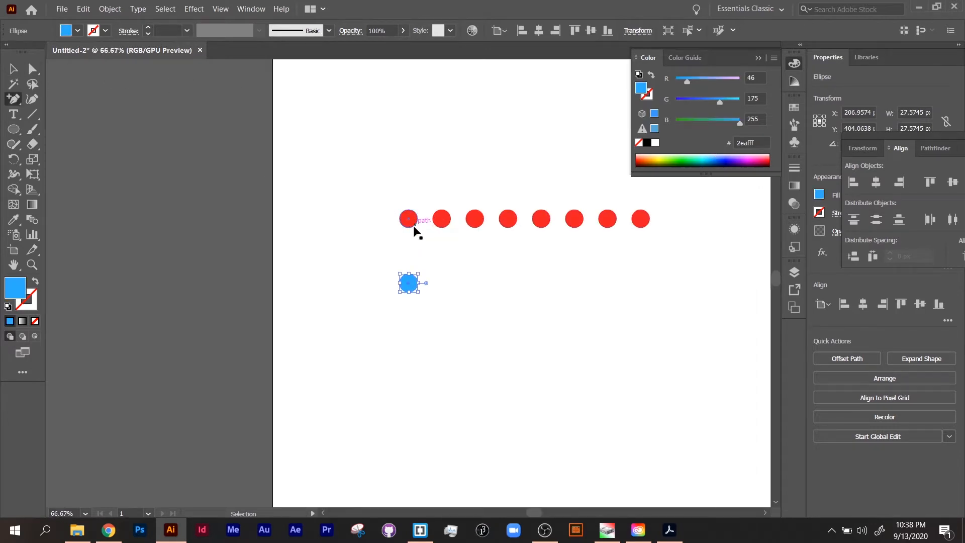
pyautogui.moveTo(463, 270); pyautogui.dragTo(393, 225)
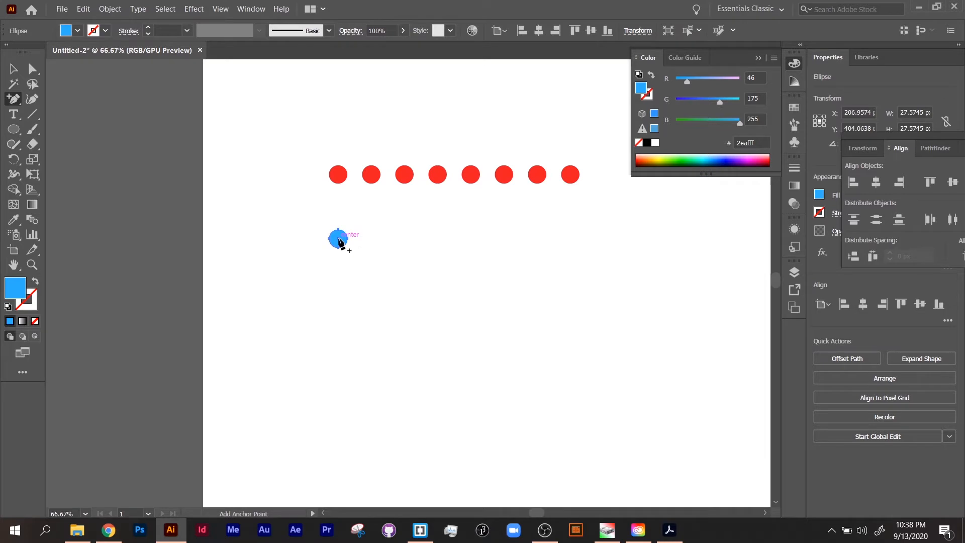
pyautogui.press('v')
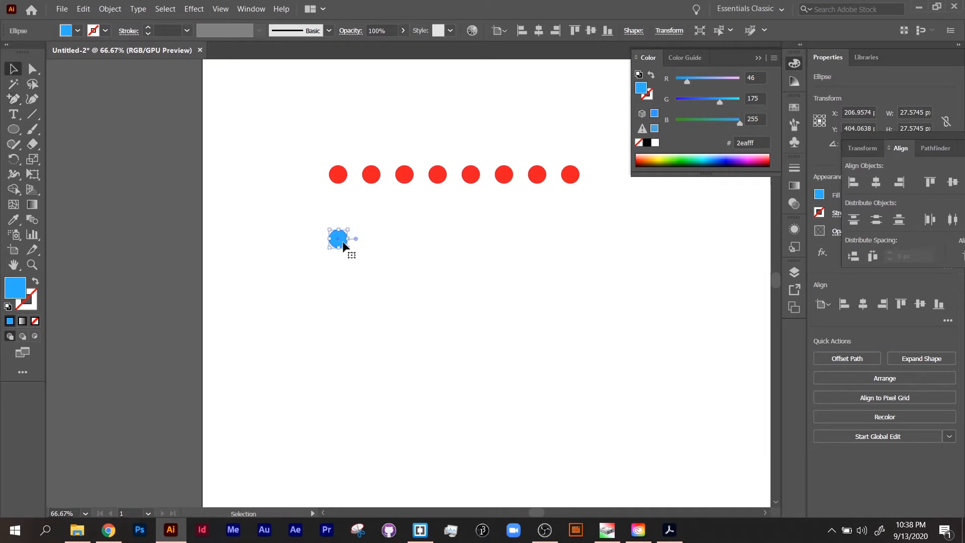
pyautogui.click(189, 10)
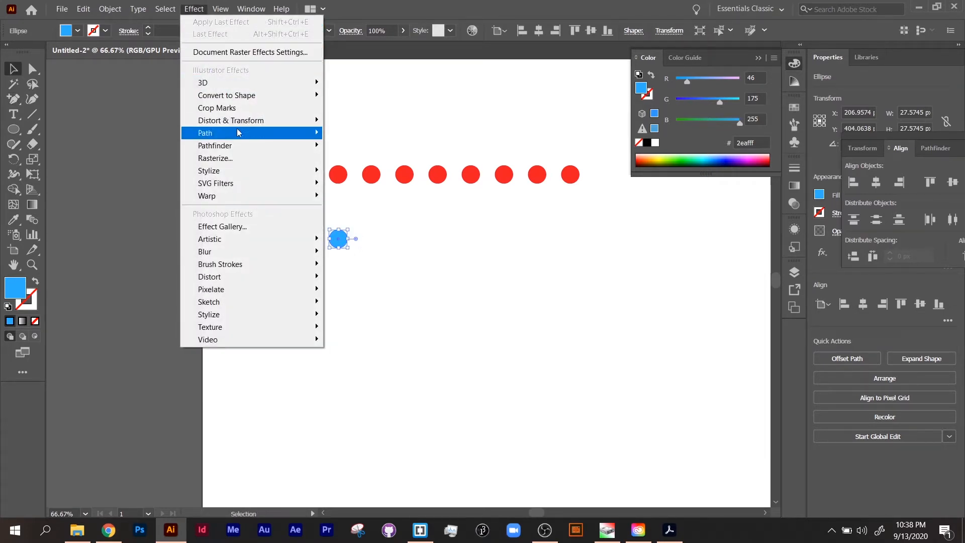
pyautogui.moveTo(244, 125)
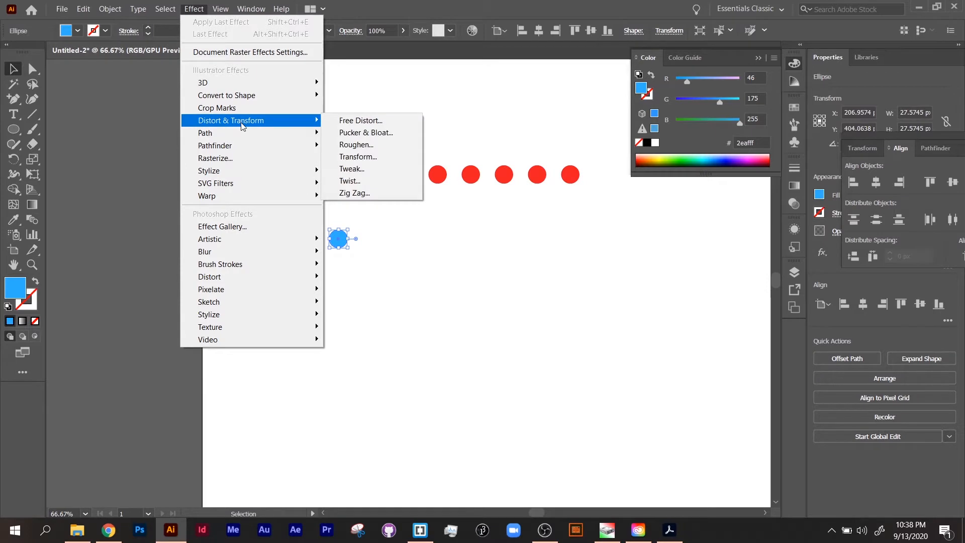
pyautogui.click(392, 158)
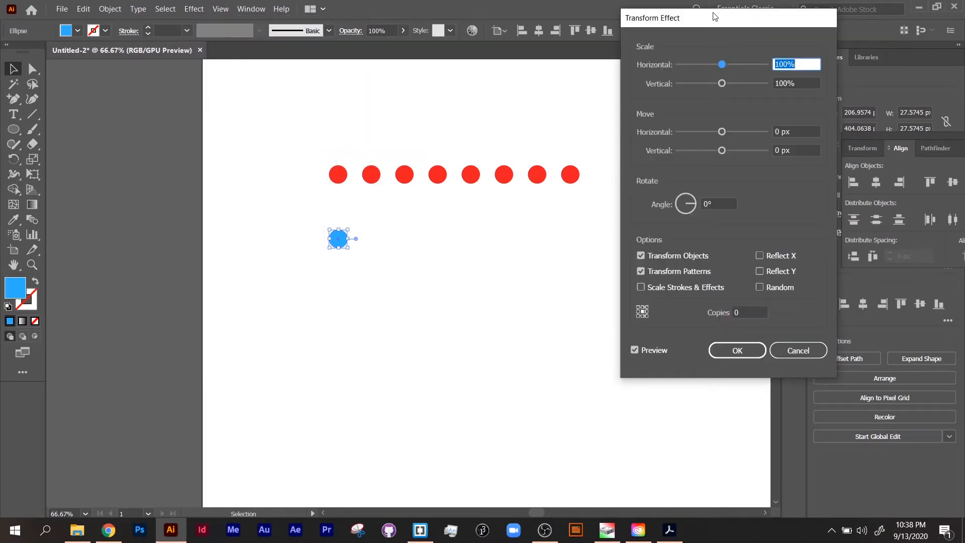
pyautogui.moveTo(713, 16); pyautogui.dragTo(665, 57)
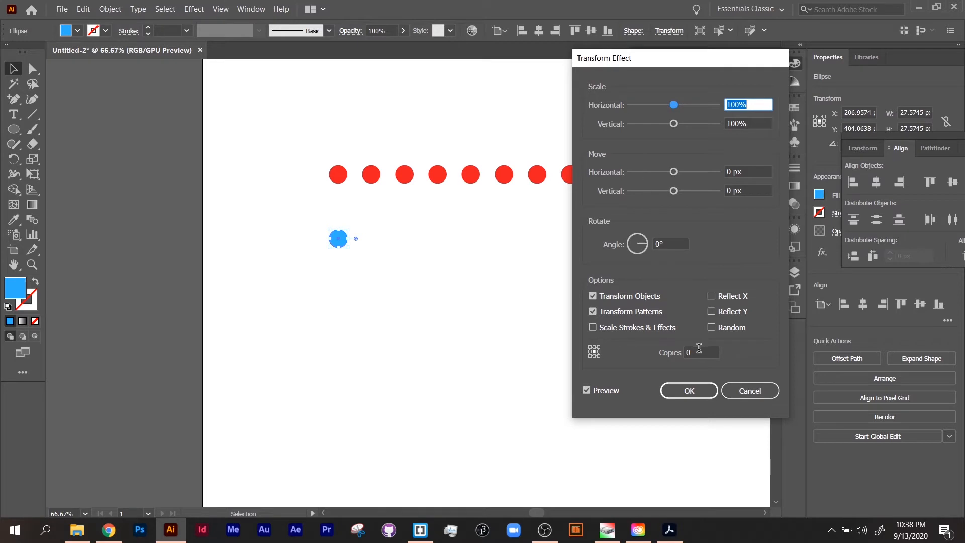
pyautogui.click(699, 350)
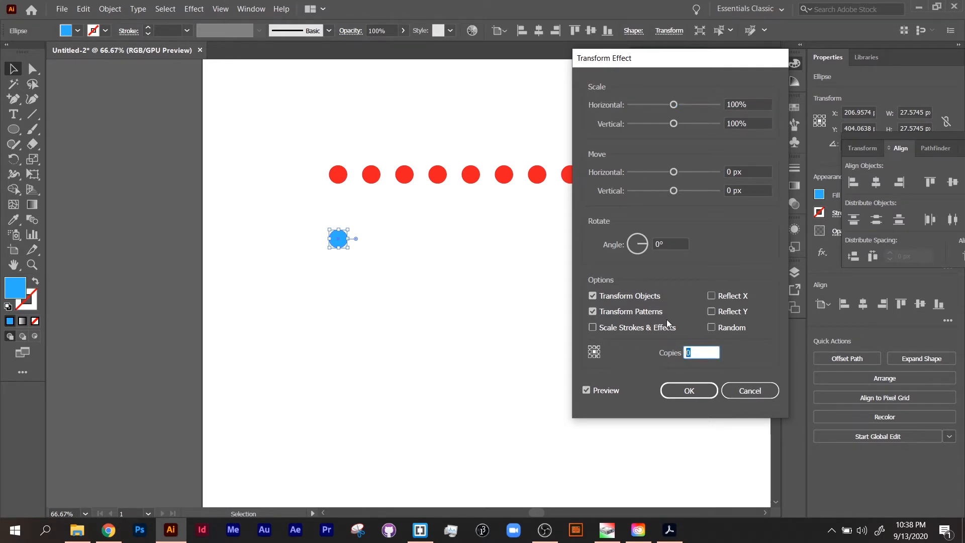
pyautogui.write('10')
# Set the Transform effect's horizontal move to 50 px and confirm the effect
pyautogui.moveTo(673, 173); pyautogui.dragTo(688, 172)
pyautogui.moveTo(681, 65); pyautogui.dragTo(756, 59)
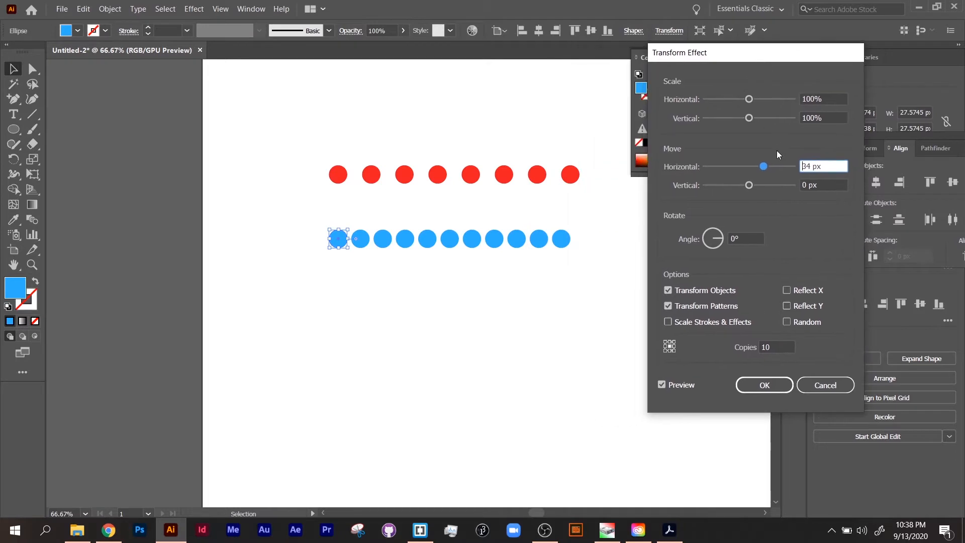
pyautogui.moveTo(822, 166); pyautogui.dragTo(793, 164)
pyautogui.write('50')
pyautogui.press('Tab')
pyautogui.moveTo(741, 55); pyautogui.dragTo(800, 51)
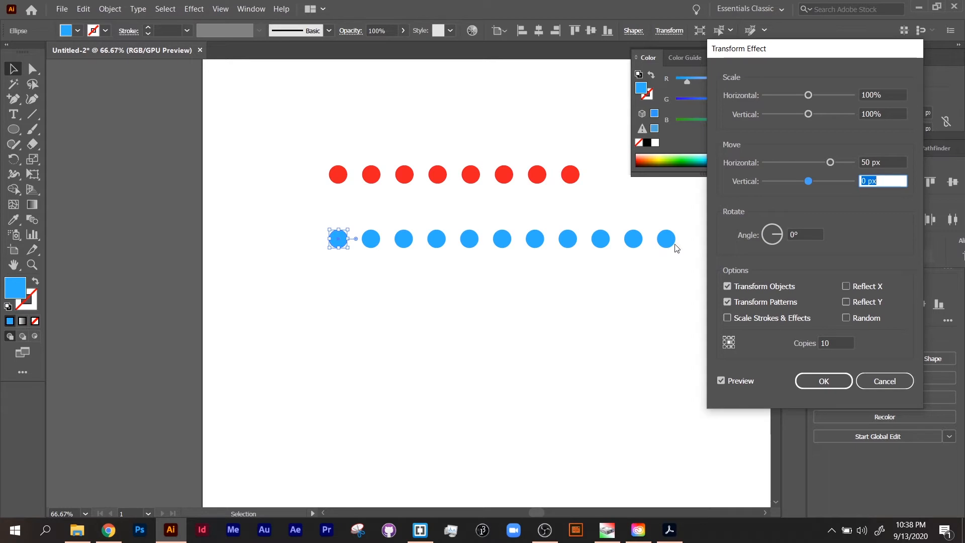
pyautogui.click(828, 377)
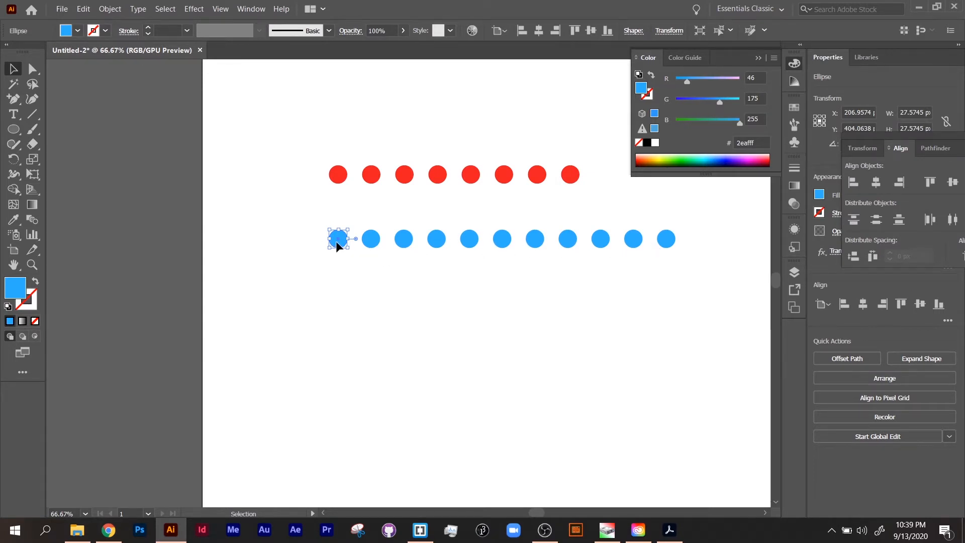
# Enlarge the blue dot and its repeated copies by dragging its bounding box lower on the artboard
pyautogui.moveTo(336, 243); pyautogui.dragTo(347, 325)
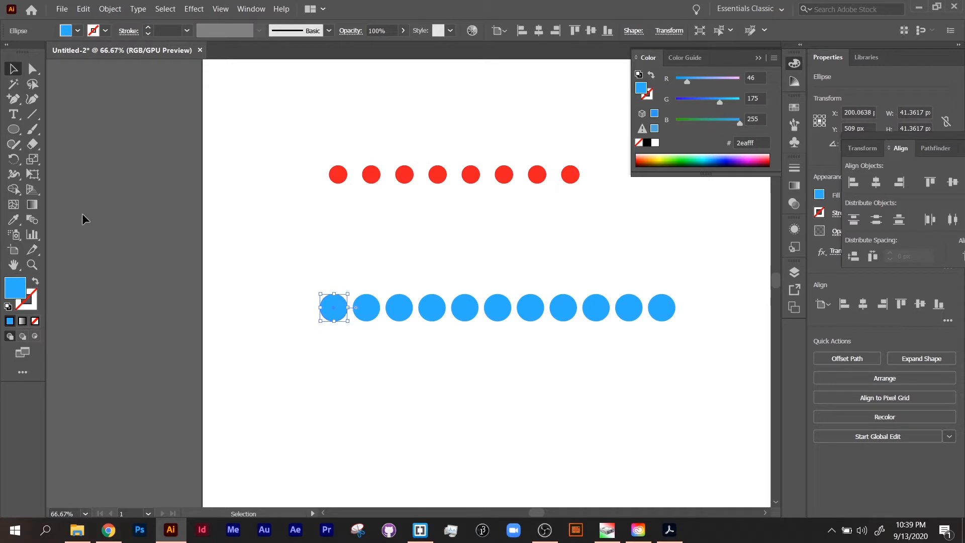
pyautogui.scroll(1, 371, 327)
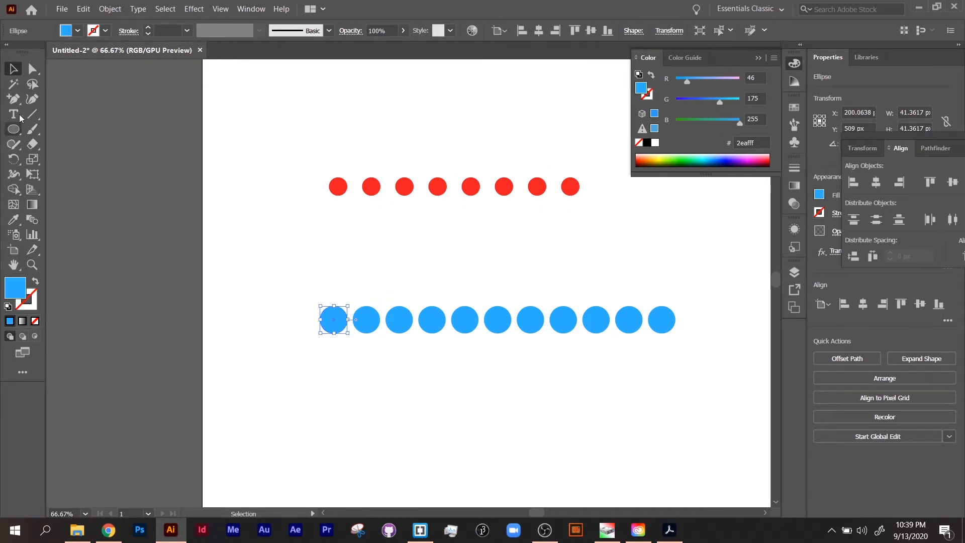
# Add an anchor point on the blue dot's lower-left edge and pull it out into a pointed tail
pyautogui.click(13, 99)
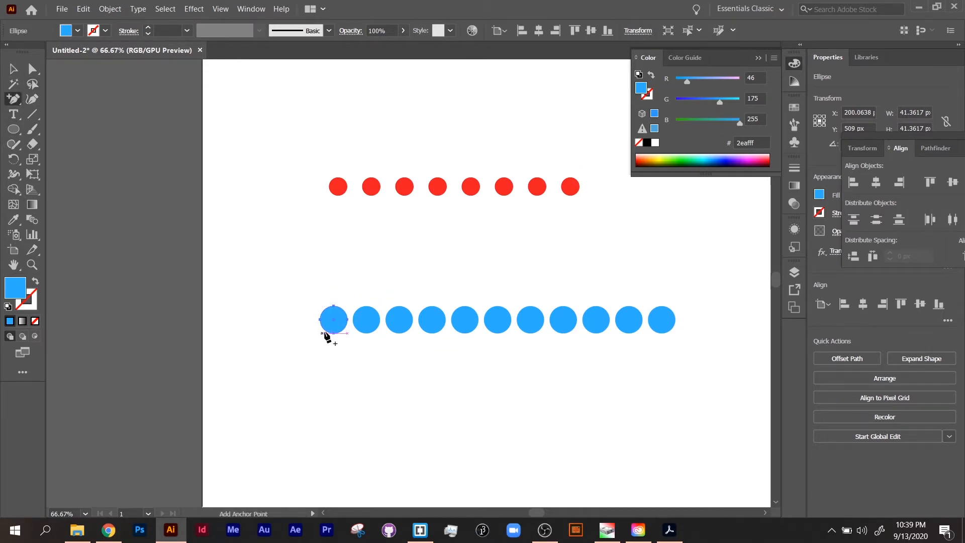
pyautogui.click(325, 328)
pyautogui.hotkey('ctrl', '+')
pyautogui.hotkey('ctrl', '+')
pyautogui.hotkey('ctrl', '+')
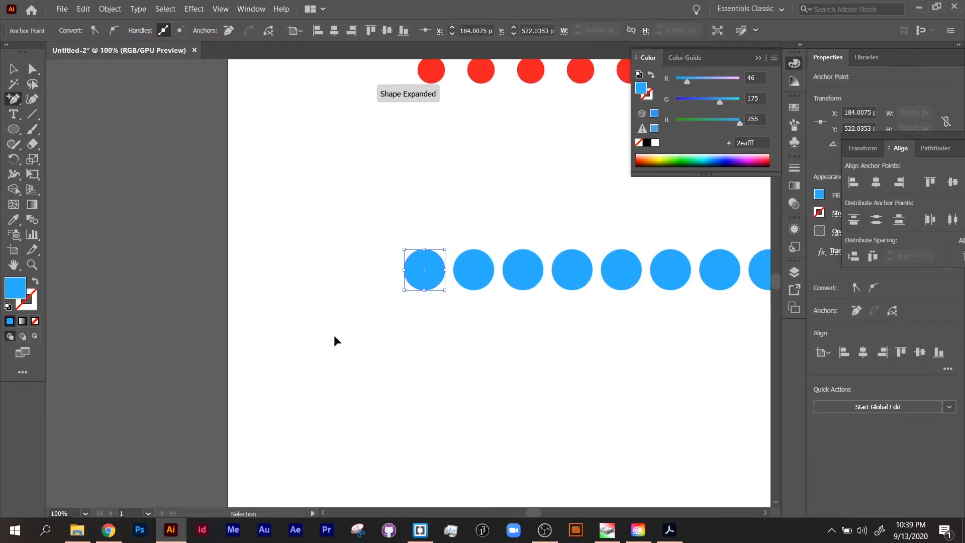
pyautogui.press('a')
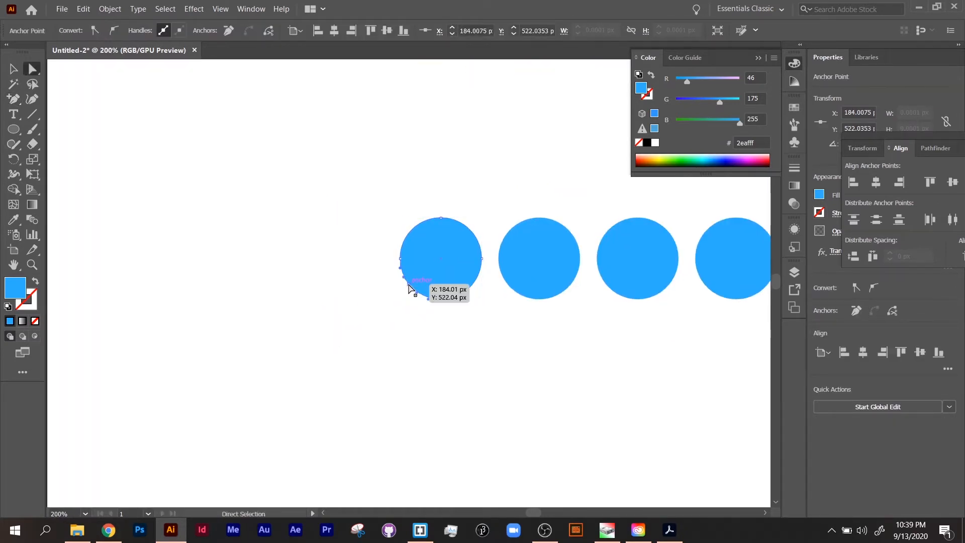
pyautogui.moveTo(402, 286); pyautogui.dragTo(333, 345)
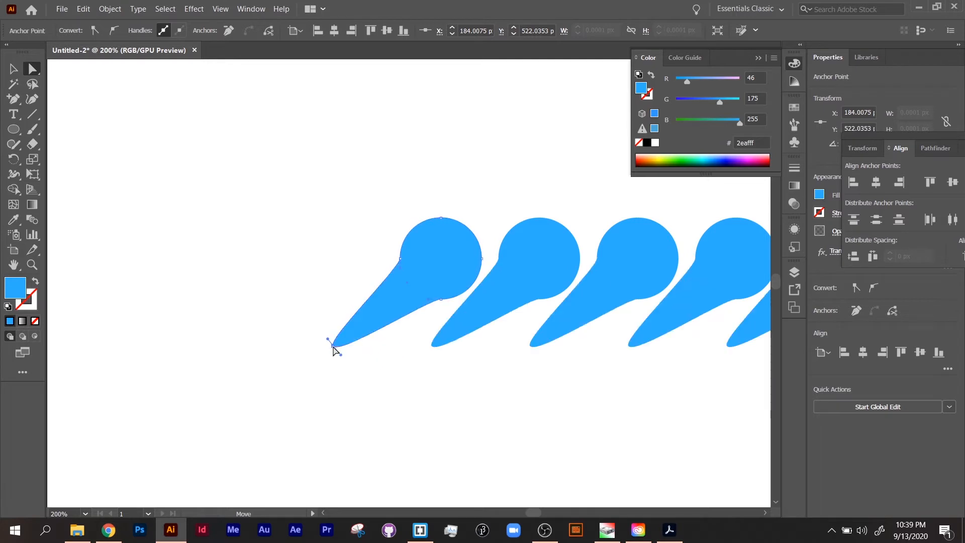
# Undo the tail, resizing and Transform effect changes on the blue dot
pyautogui.scroll(-2, 437, 347)
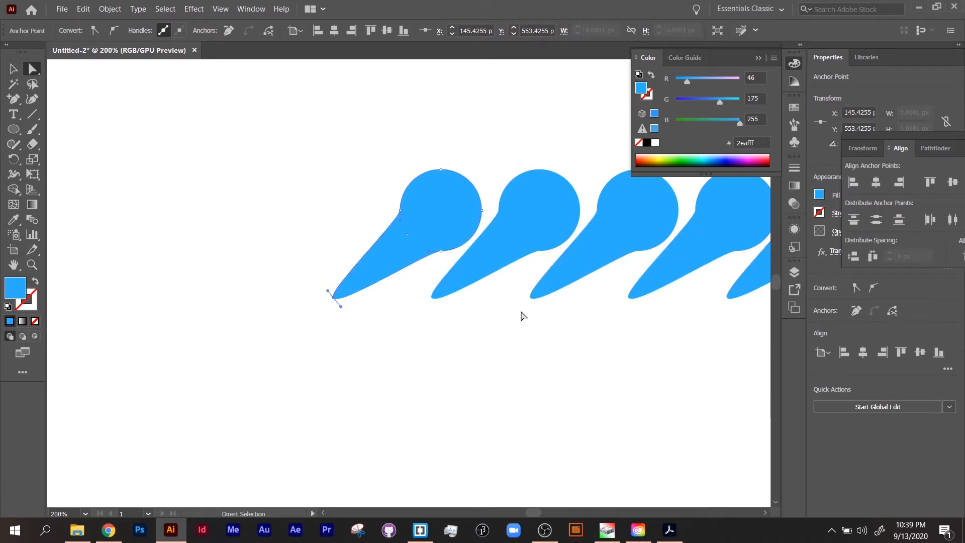
pyautogui.hotkey('ctrl', '-')
pyautogui.hotkey('ctrl', '-')
pyautogui.hotkey('ctrl', '-')
pyautogui.hotkey('ctrl', '-')
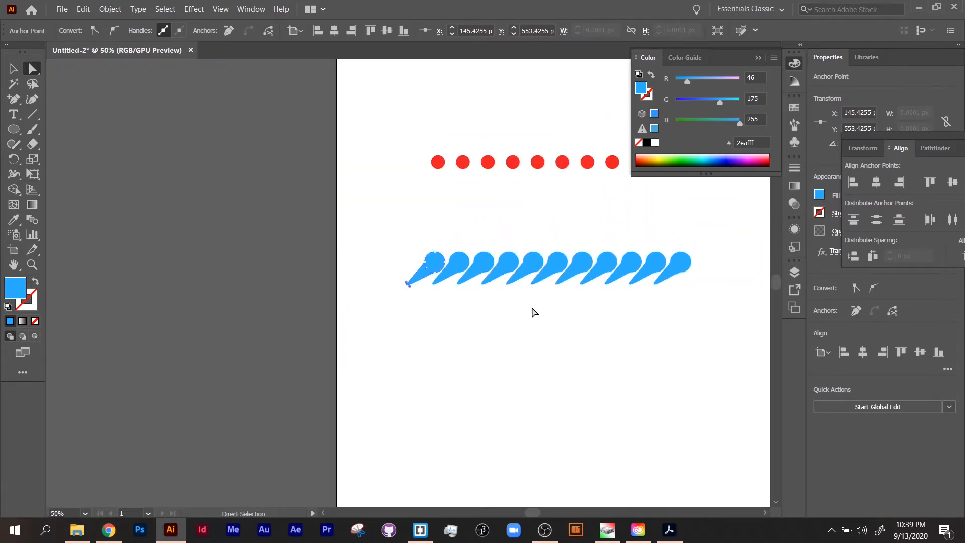
pyautogui.moveTo(531, 311); pyautogui.dragTo(468, 321)
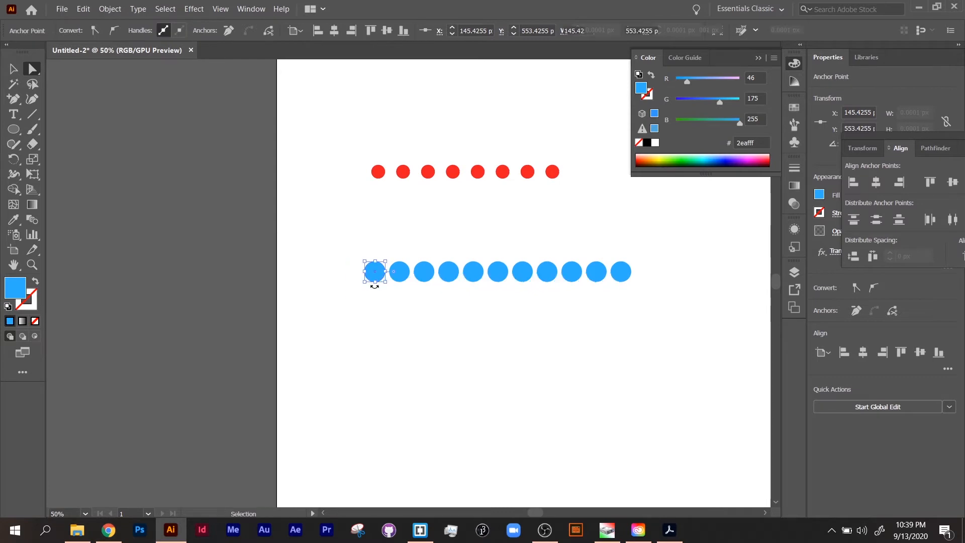
pyautogui.hotkey('ctrl', 'z')
pyautogui.hotkey('ctrl', 'z')
pyautogui.hotkey('ctrl', 'z')
pyautogui.hotkey('ctrl', 'z')
pyautogui.hotkey('ctrl', 'z')
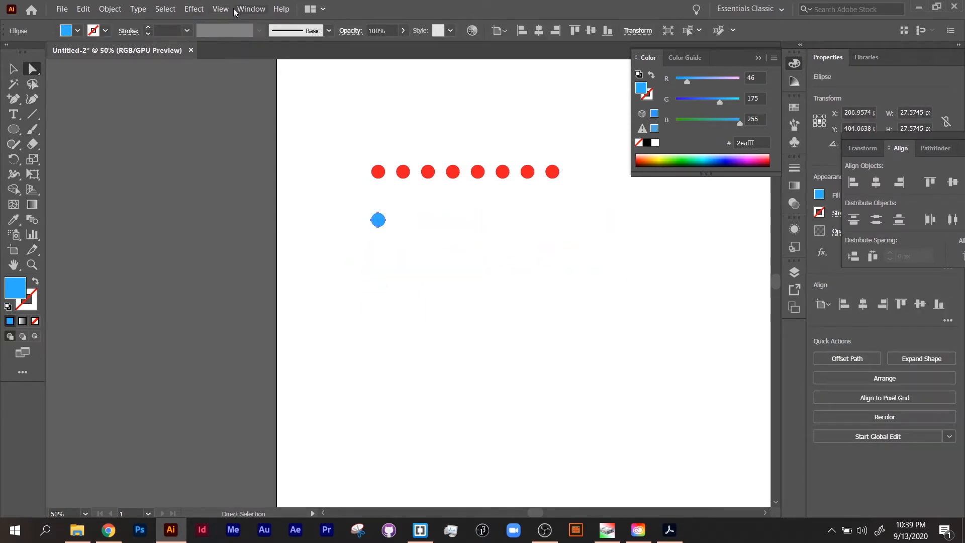
# Apply a Transform effect to the blue dot with 10 copies and a 50 px horizontal move
pyautogui.click(195, 12)
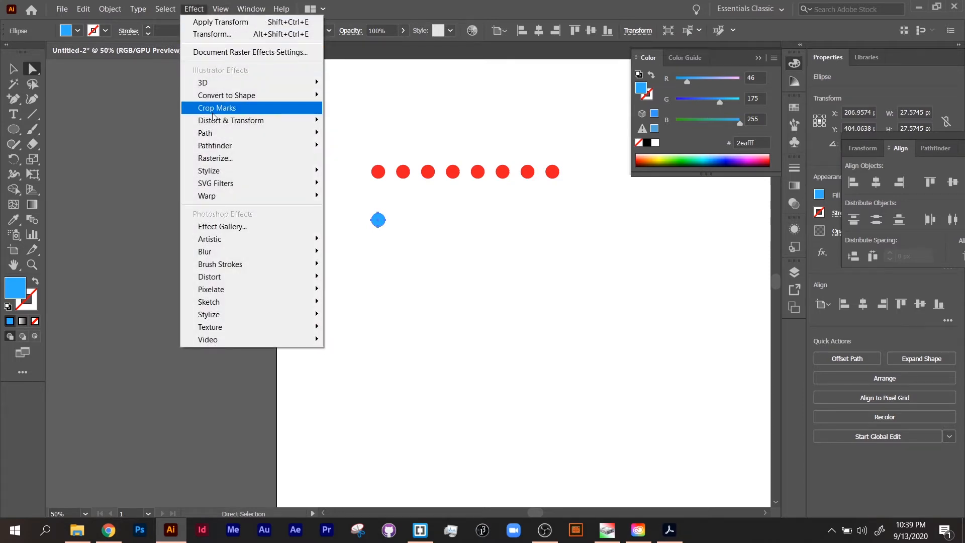
pyautogui.moveTo(224, 126)
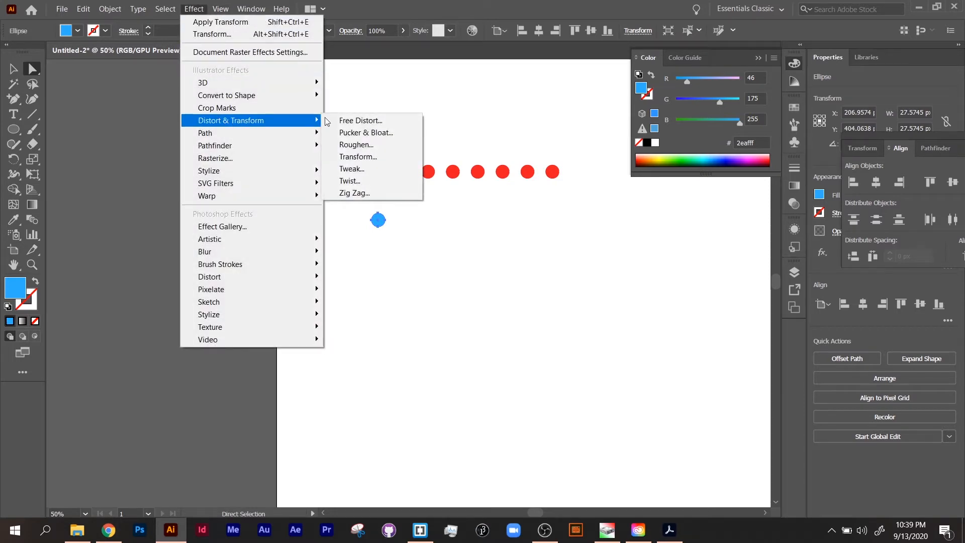
pyautogui.click(399, 157)
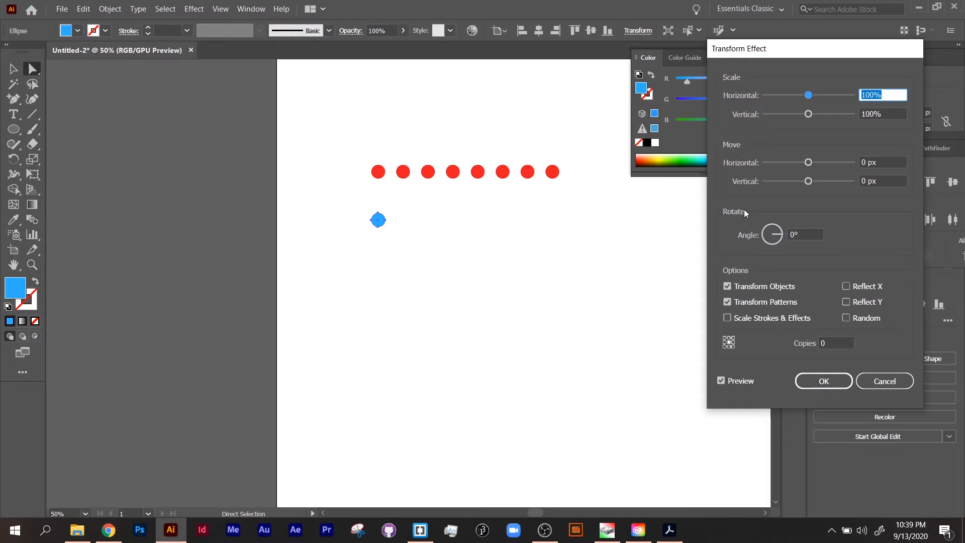
pyautogui.click(846, 343)
pyautogui.write('1')
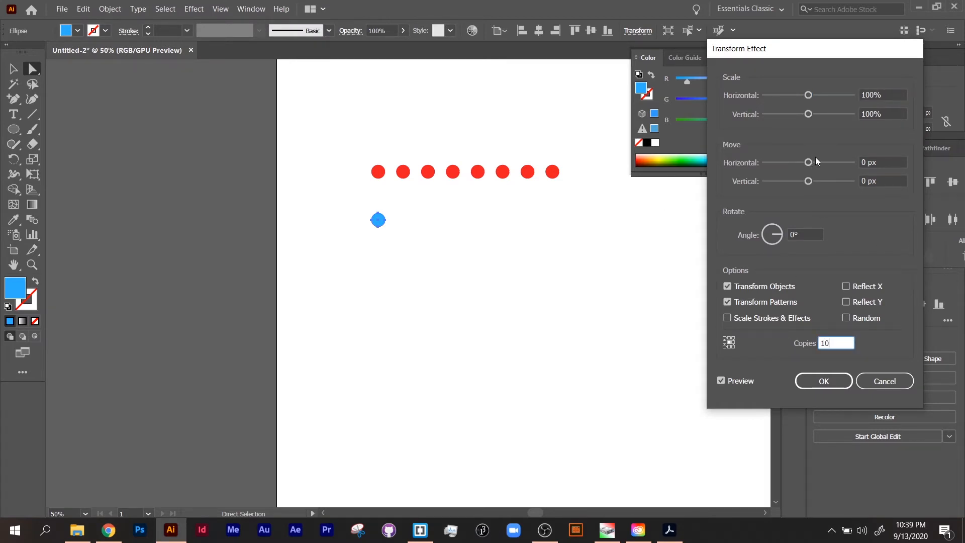
pyautogui.click(861, 163)
pyautogui.write('50')
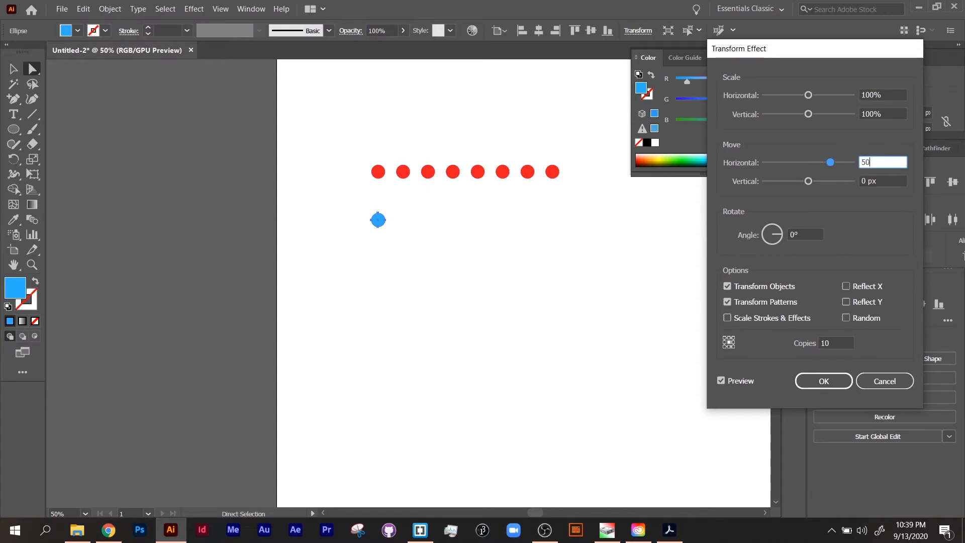
pyautogui.press('Tab')
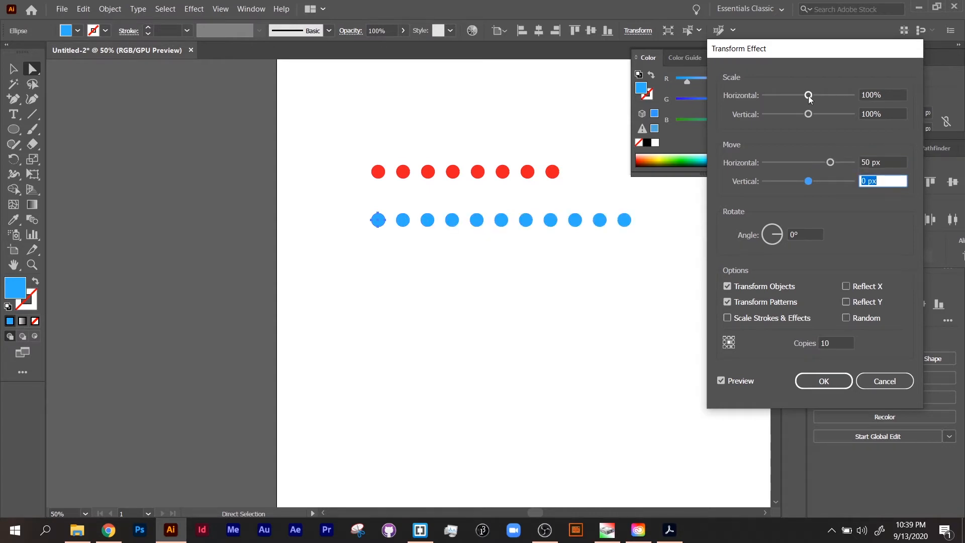
# Set the Transform effect's horizontal and vertical scale to 110%
pyautogui.moveTo(810, 95); pyautogui.dragTo(815, 95)
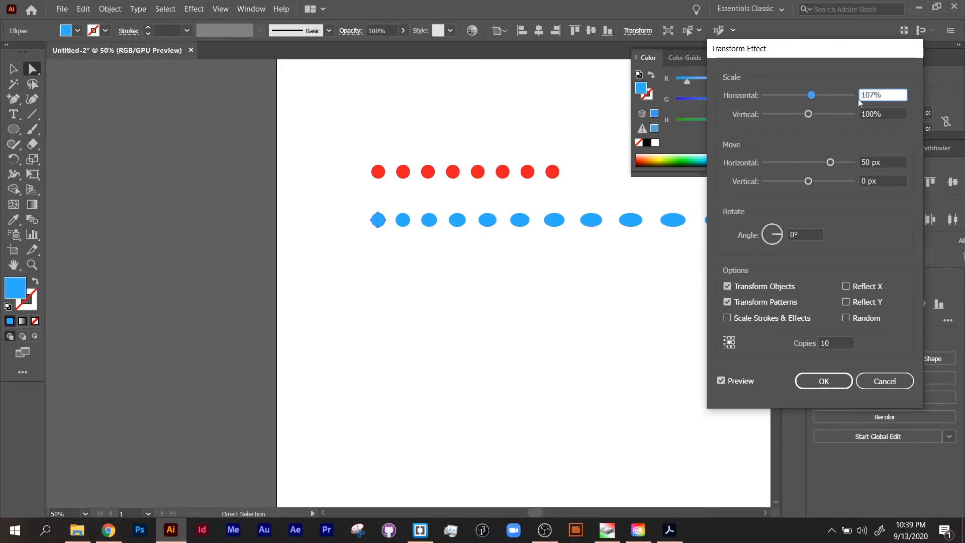
pyautogui.write('110')
pyautogui.press('Tab')
pyautogui.write('110')
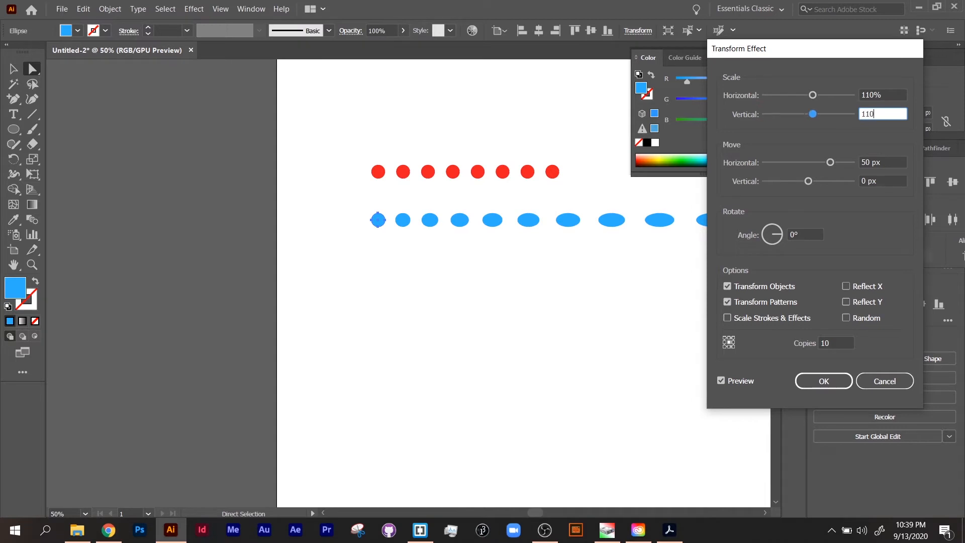
pyautogui.press('Tab')
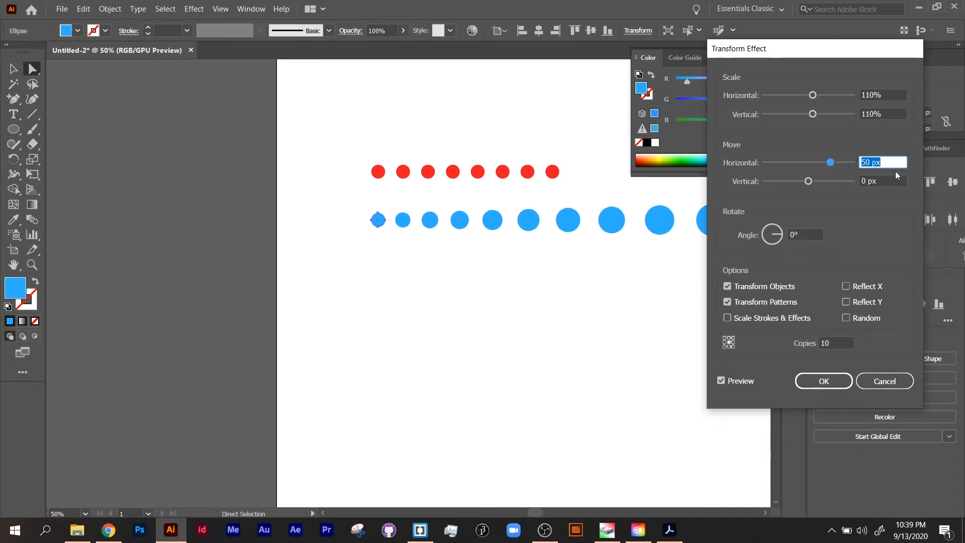
# Reduce the Transform effect's horizontal move to about 34 px
pyautogui.moveTo(837, 51); pyautogui.dragTo(250, 216)
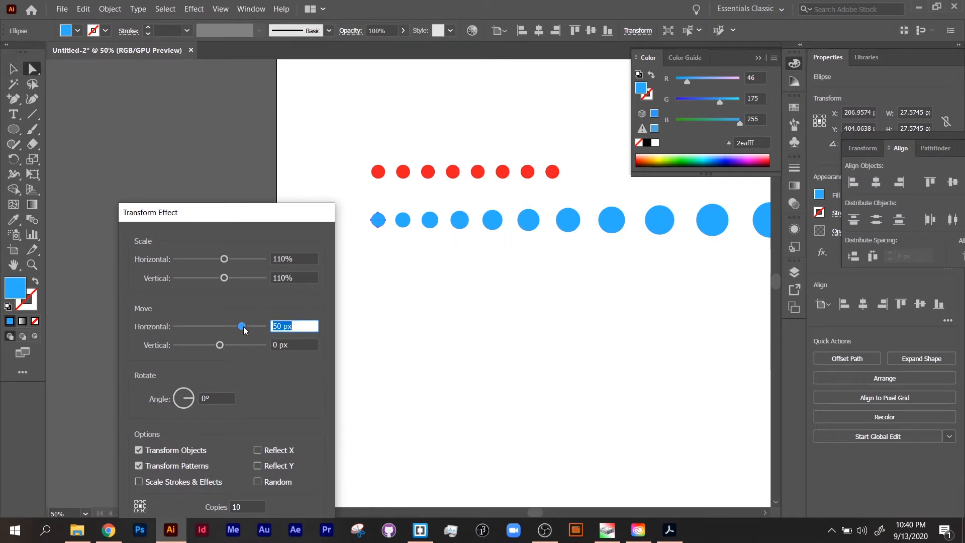
pyautogui.moveTo(244, 330); pyautogui.dragTo(238, 330)
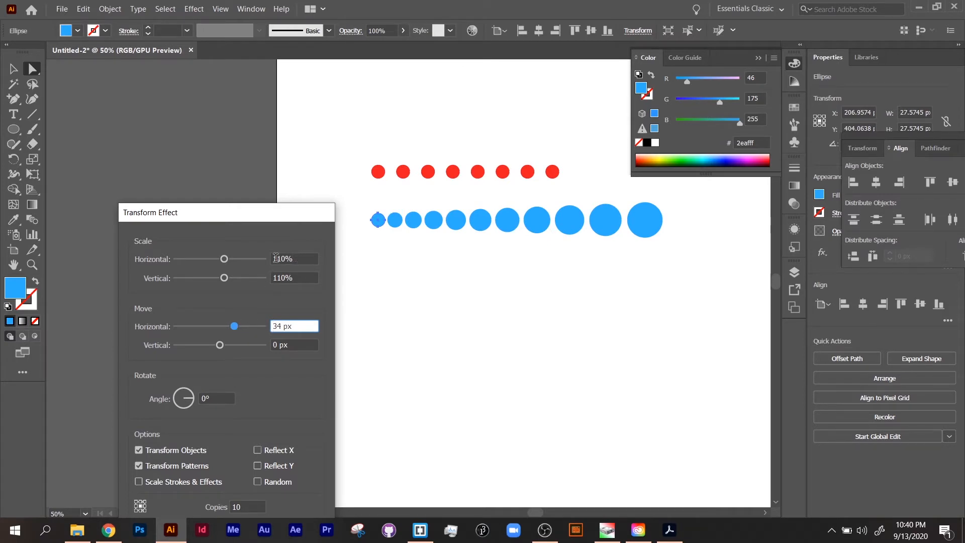
# Set the Transform effect's horizontal and vertical scale to 50%
pyautogui.click(277, 259)
pyautogui.write('50')
pyautogui.press('Tab')
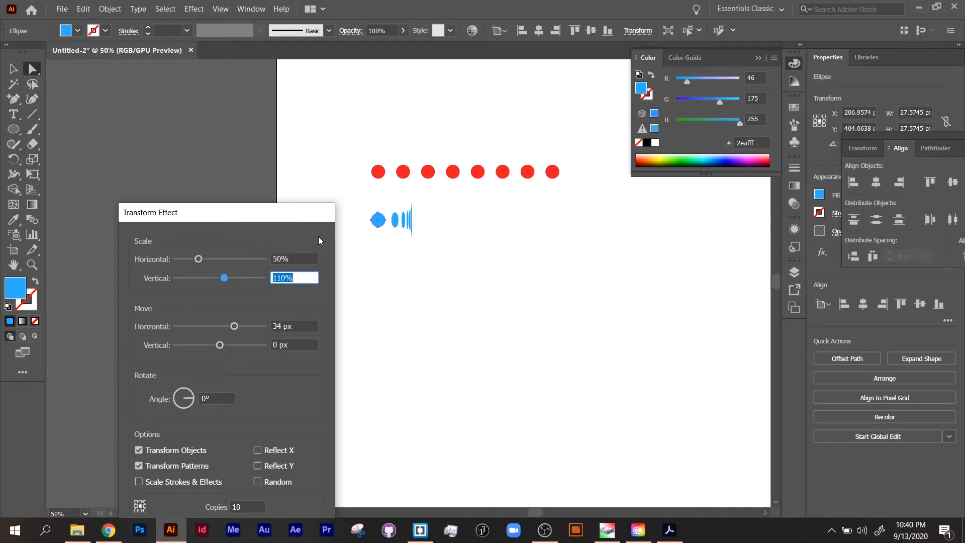
pyautogui.write('50')
pyautogui.press('Tab')
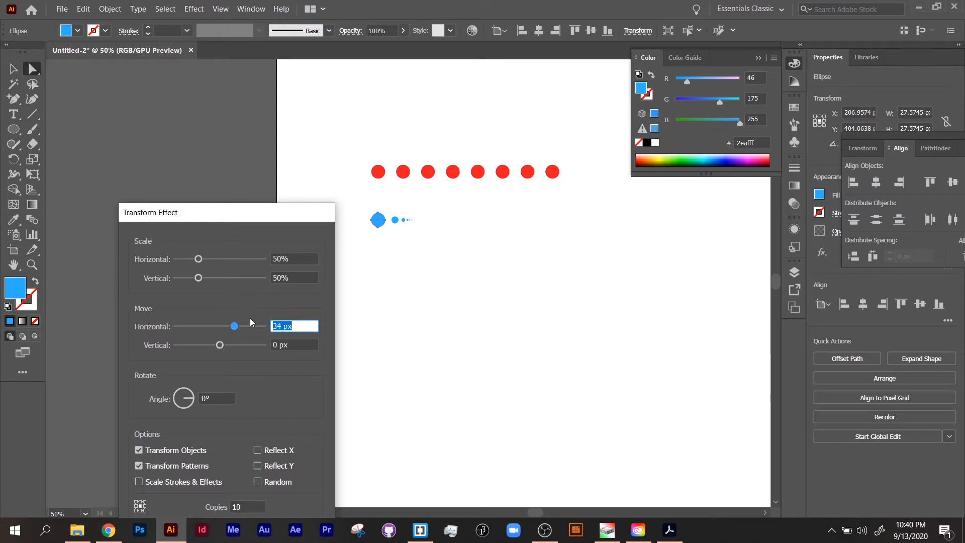
# Reset the Transform effect's horizontal and vertical scale to 100%
pyautogui.moveTo(255, 216); pyautogui.dragTo(217, 111)
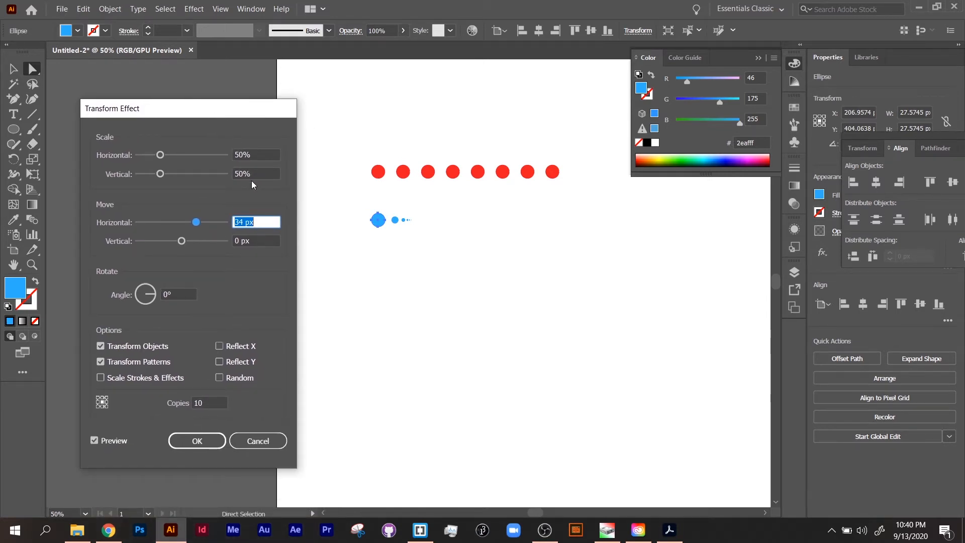
pyautogui.click(268, 155)
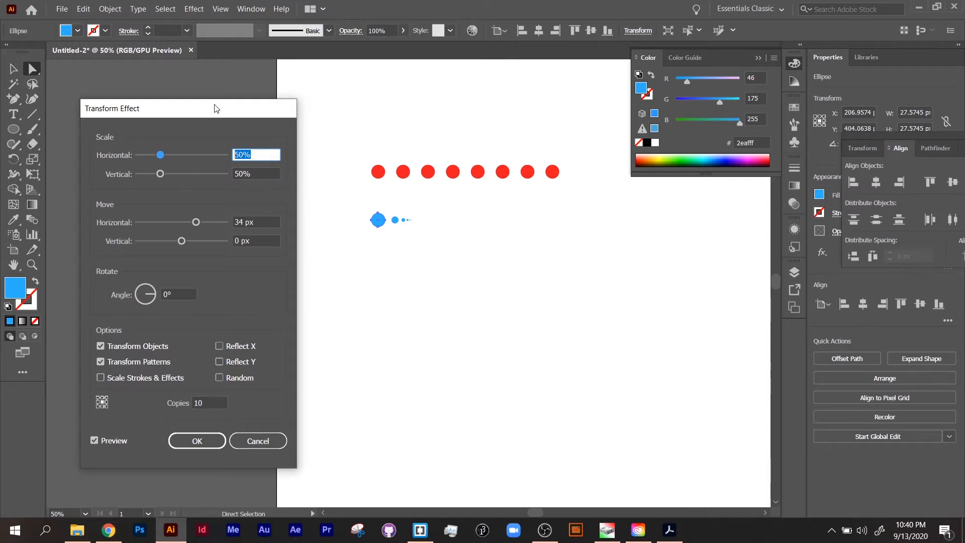
pyautogui.write('100')
pyautogui.press('Tab')
pyautogui.write('100')
pyautogui.press('Tab')
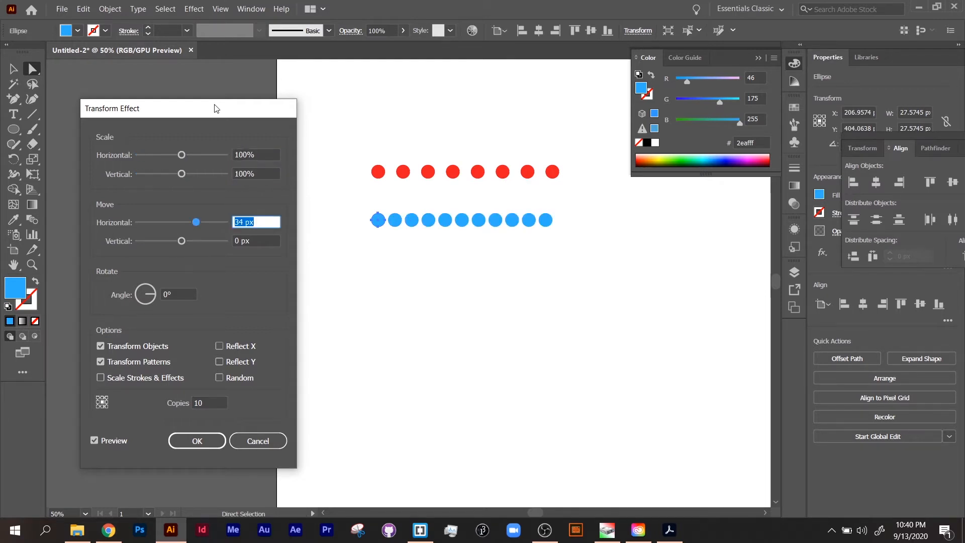
# Set the horizontal move back to 50 px and confirm the Transform effect
pyautogui.write('50')
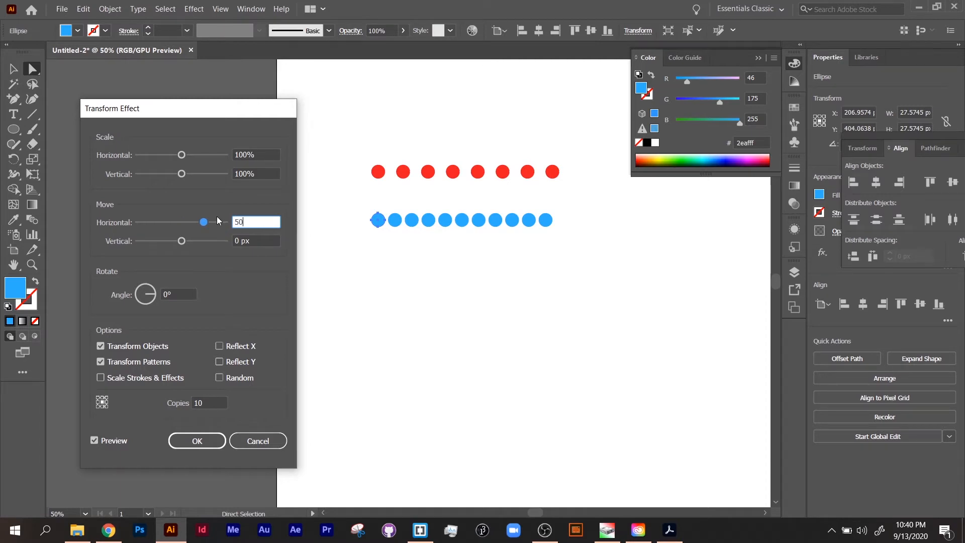
pyautogui.press('Tab')
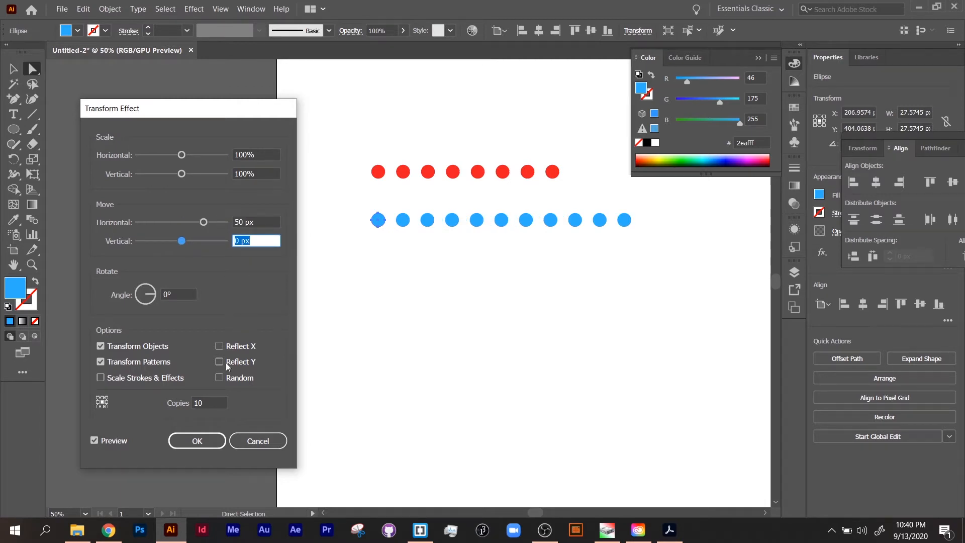
pyautogui.click(203, 442)
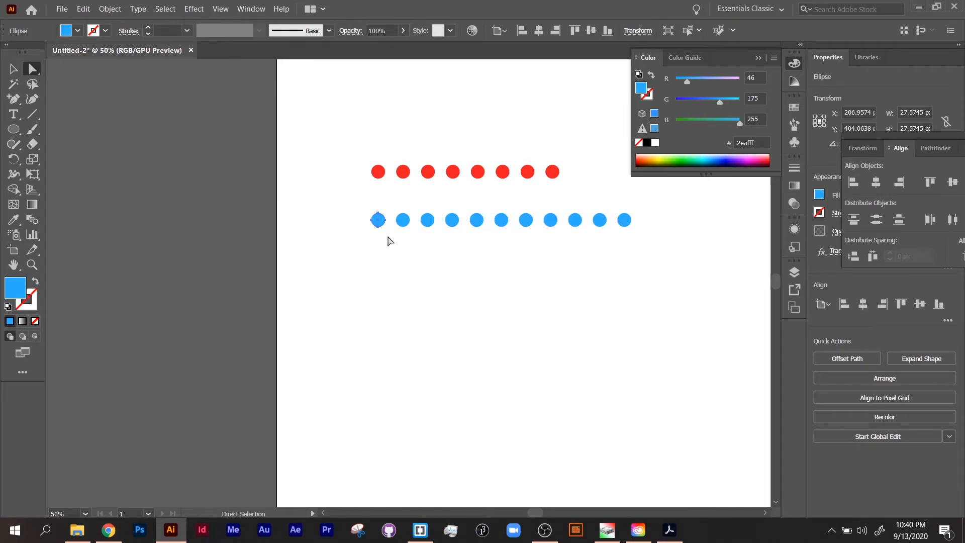
# Apply a second Transform effect to the blue dot with 10 copies moved 50 px vertically
pyautogui.click(15, 73)
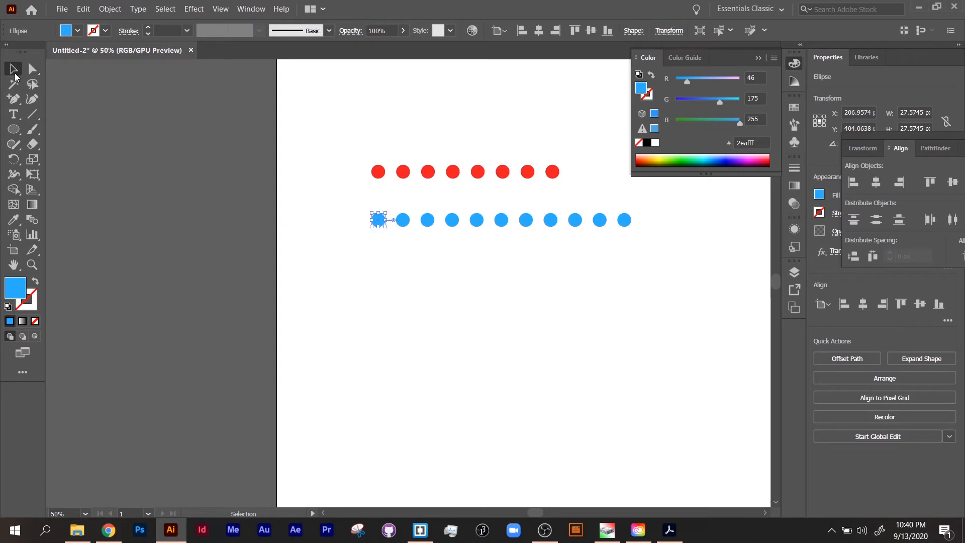
pyautogui.click(194, 9)
pyautogui.moveTo(229, 119)
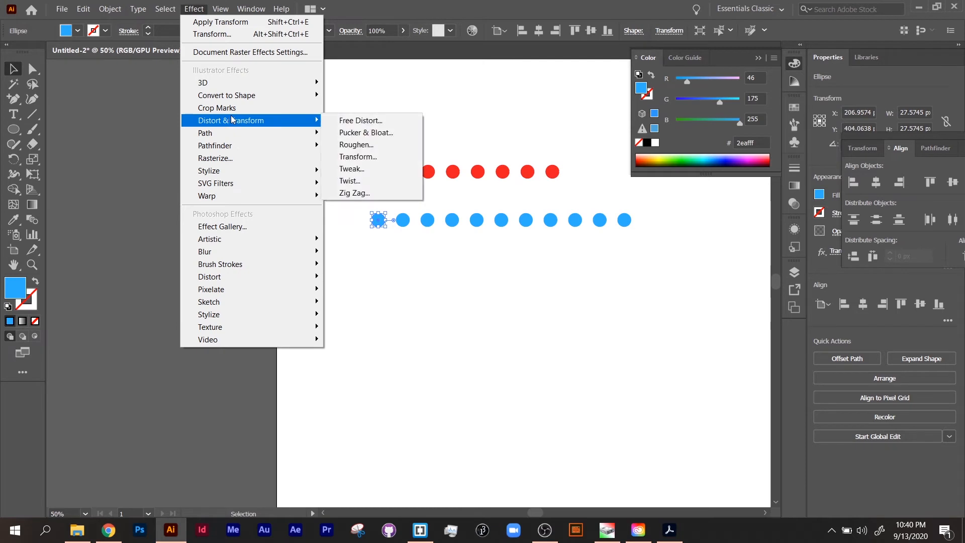
pyautogui.click(373, 157)
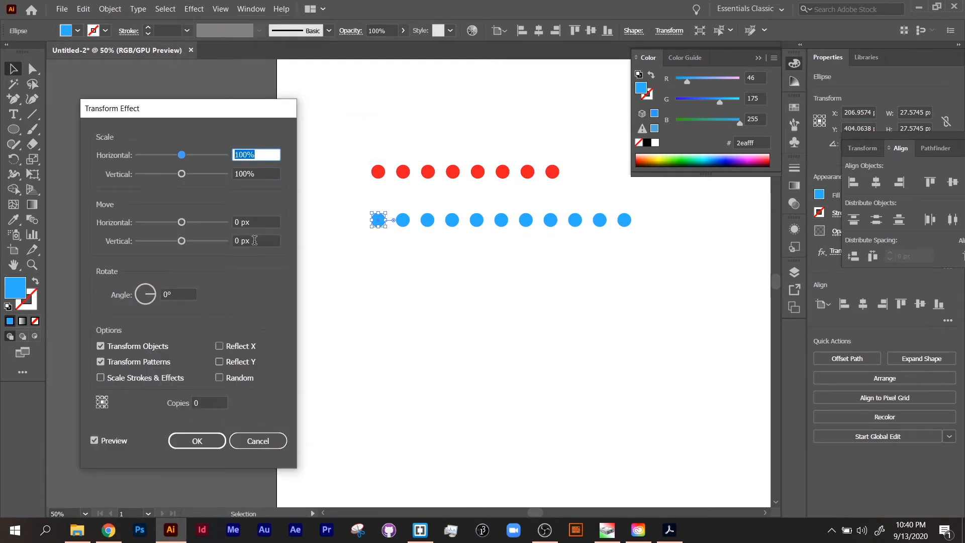
pyautogui.click(255, 240)
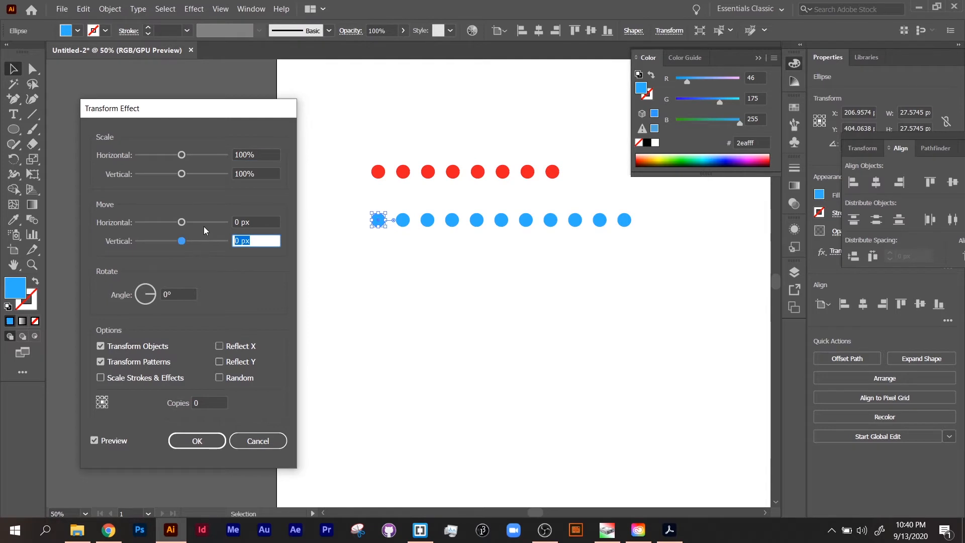
pyautogui.write('50')
pyautogui.click(199, 399)
pyautogui.press('Tab')
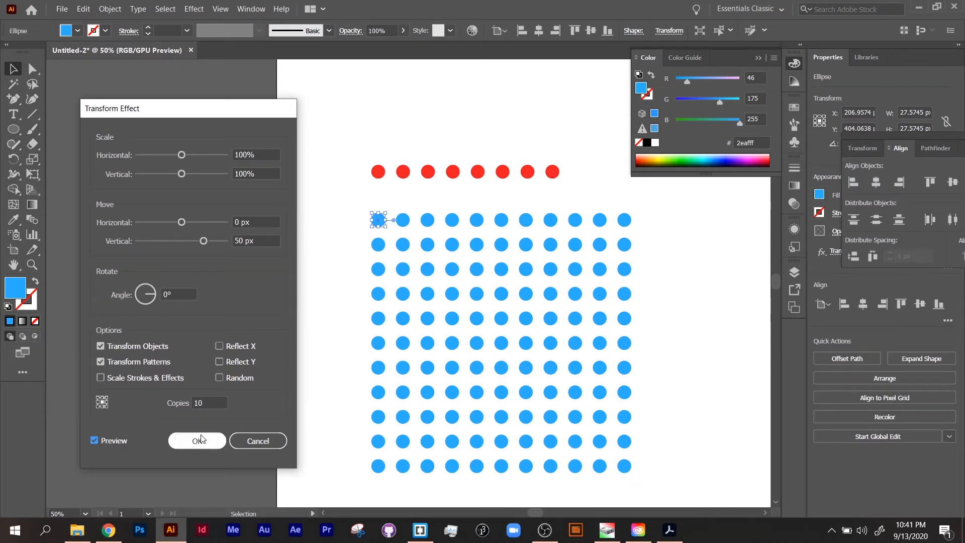
pyautogui.click(173, 440)
# Nudge the dot grid slightly down and to the right, undoing an extra drag
pyautogui.moveTo(374, 223); pyautogui.dragTo(397, 265)
pyautogui.hotkey('ctrl', 'z')
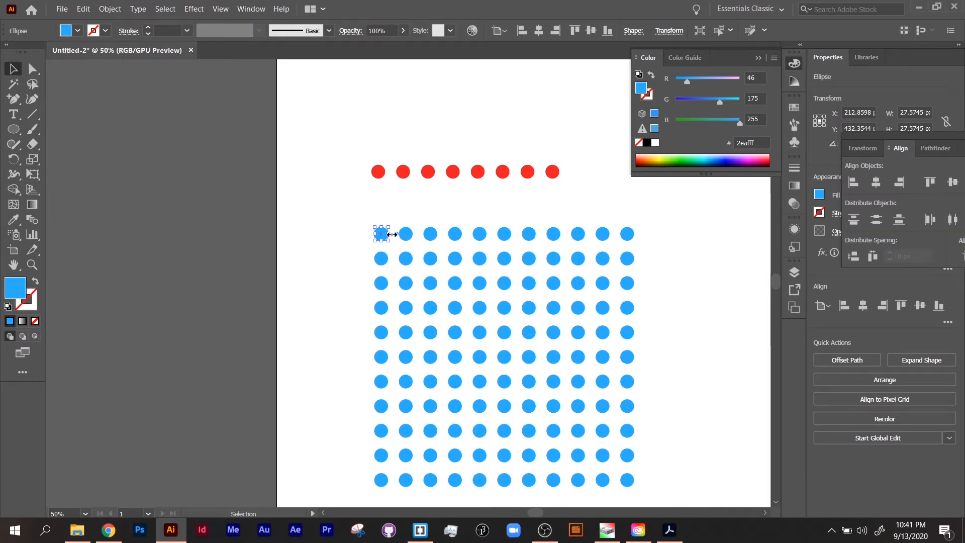
pyautogui.moveTo(392, 234); pyautogui.dragTo(431, 242)
pyautogui.hotkey('ctrl', 'z')
# Expand the dot grid's appearance and select the resulting group
pyautogui.click(116, 11)
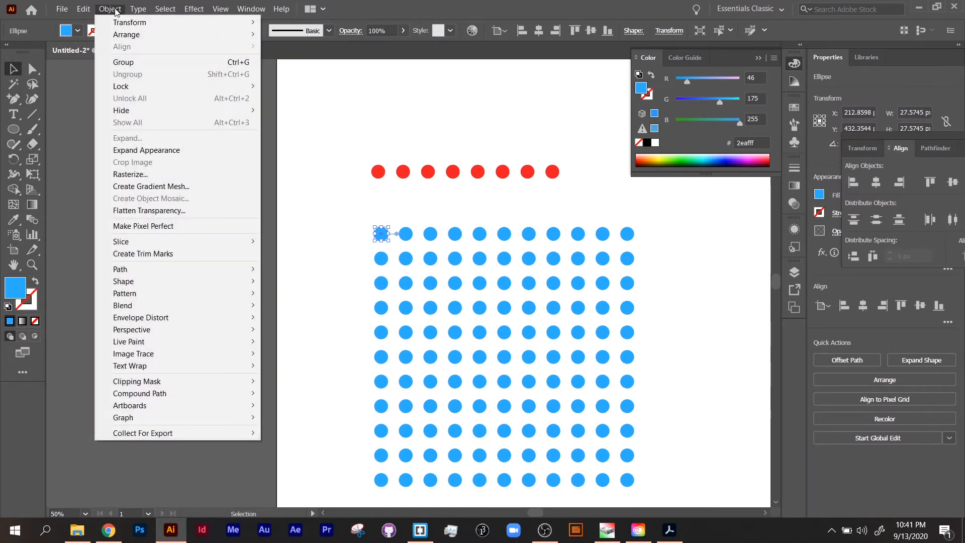
pyautogui.click(125, 156)
pyautogui.click(283, 282)
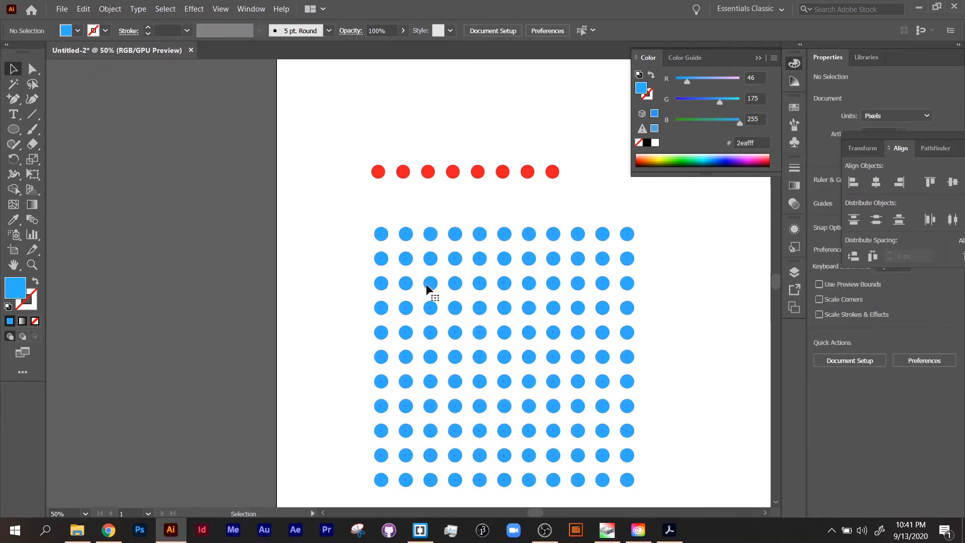
pyautogui.click(430, 285)
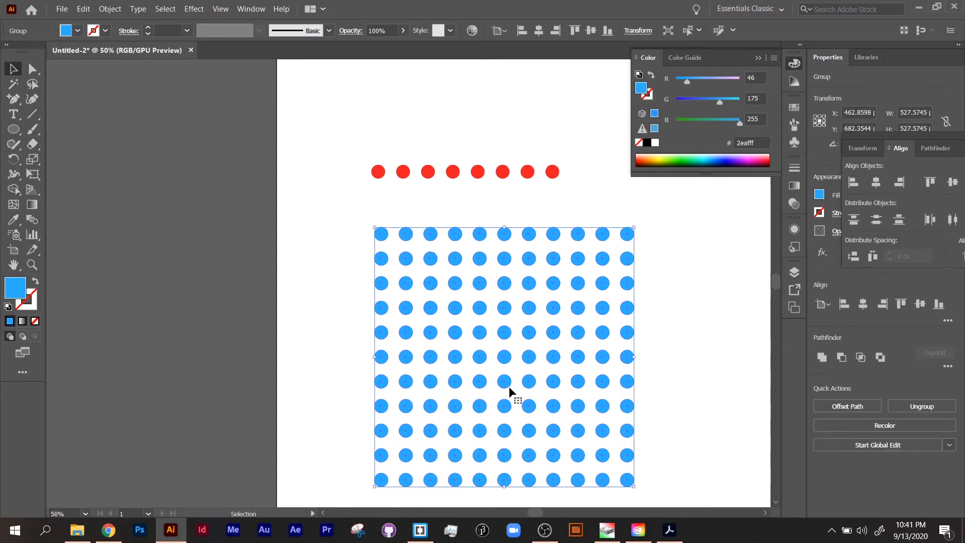
# Open the Layers panel and expand the grid's group to inspect its ellipses
pyautogui.rightClick(505, 357)
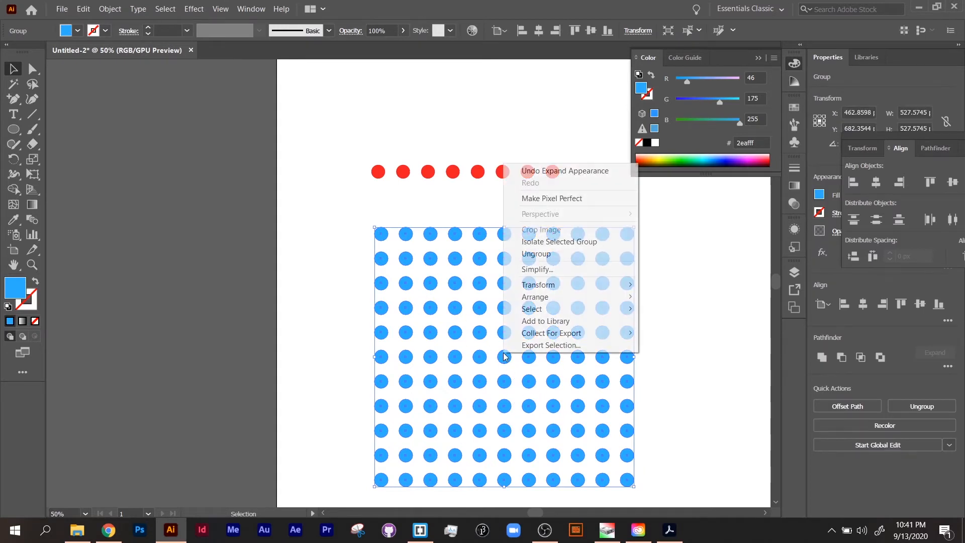
pyautogui.click(790, 271)
pyautogui.click(790, 271)
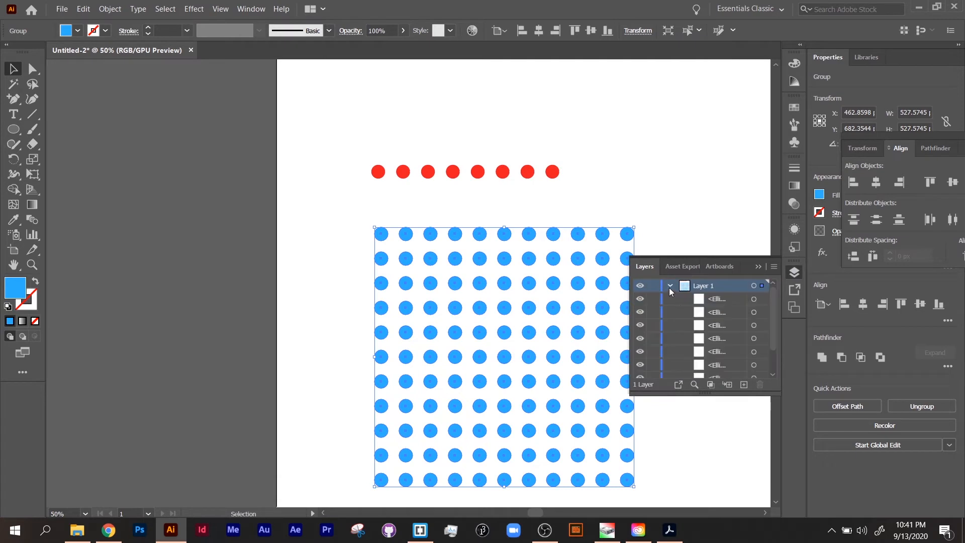
pyautogui.scroll(-3, 695, 335)
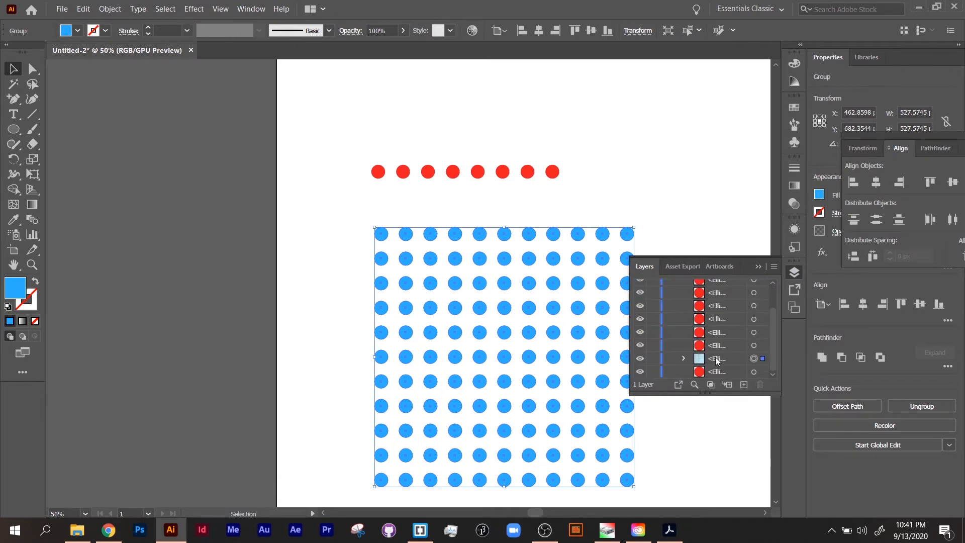
pyautogui.moveTo(707, 395); pyautogui.dragTo(706, 508)
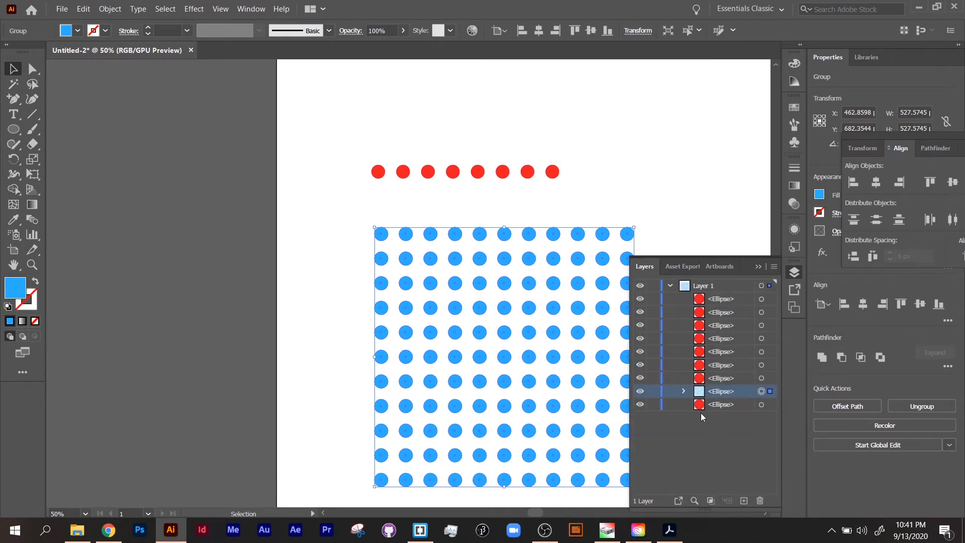
pyautogui.click(685, 391)
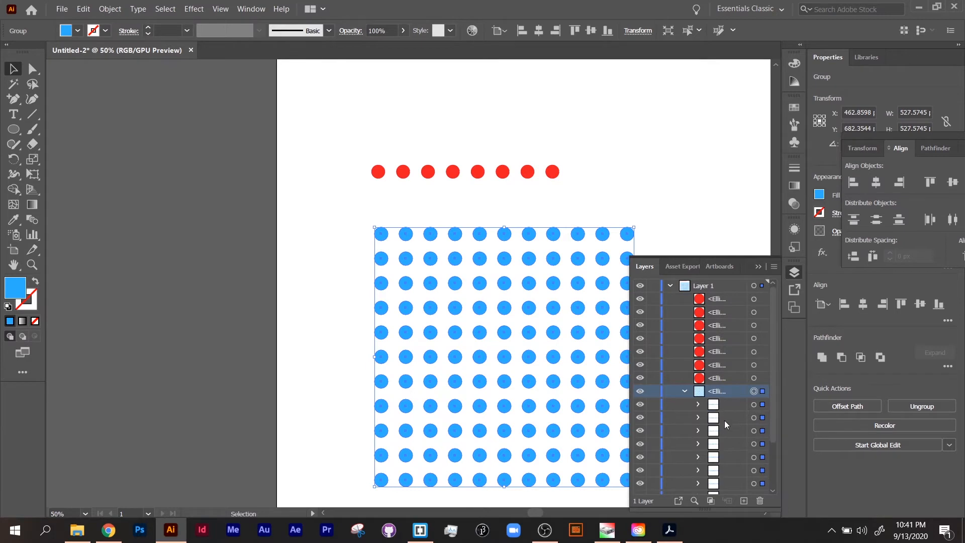
# Ungroup the expanded blue dot grid
pyautogui.click(343, 293)
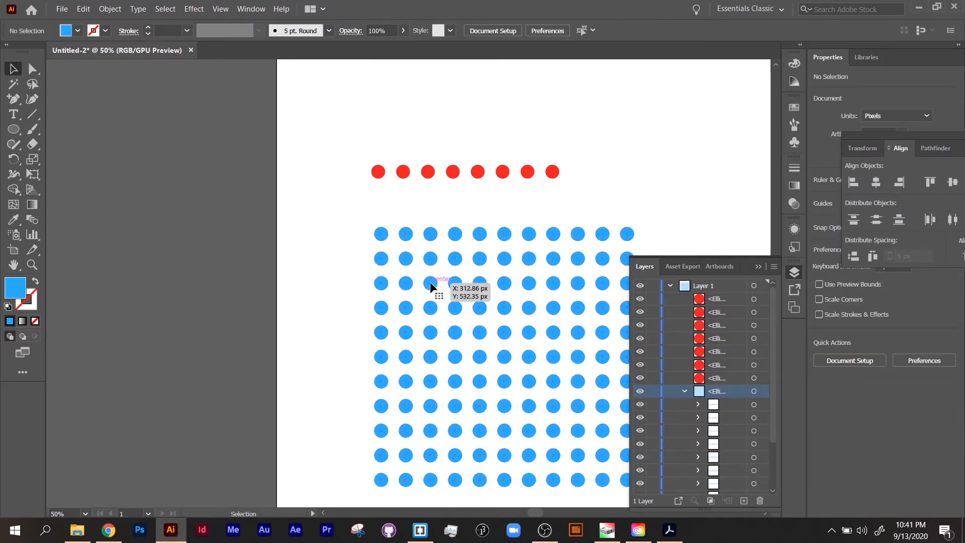
pyautogui.click(431, 286)
pyautogui.rightClick(431, 286)
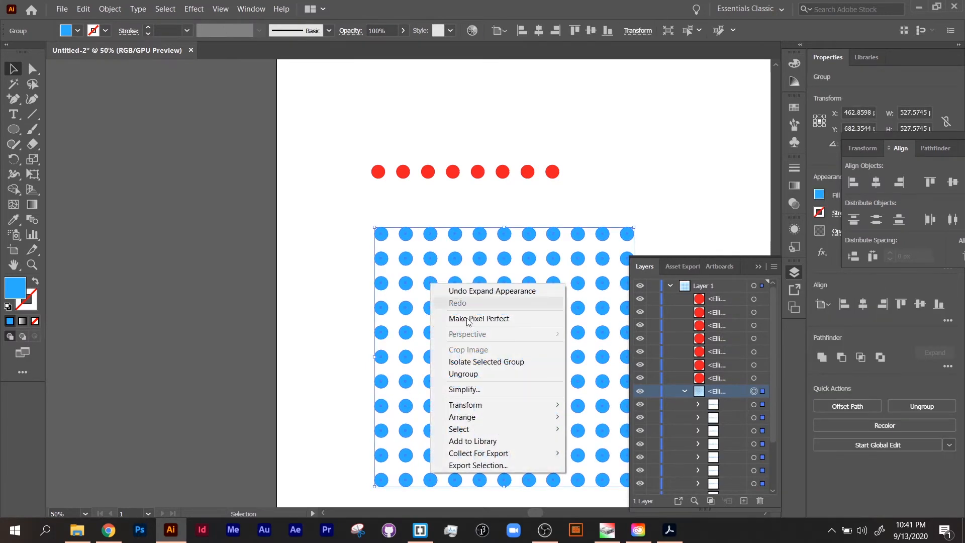
pyautogui.click(487, 375)
pyautogui.click(368, 313)
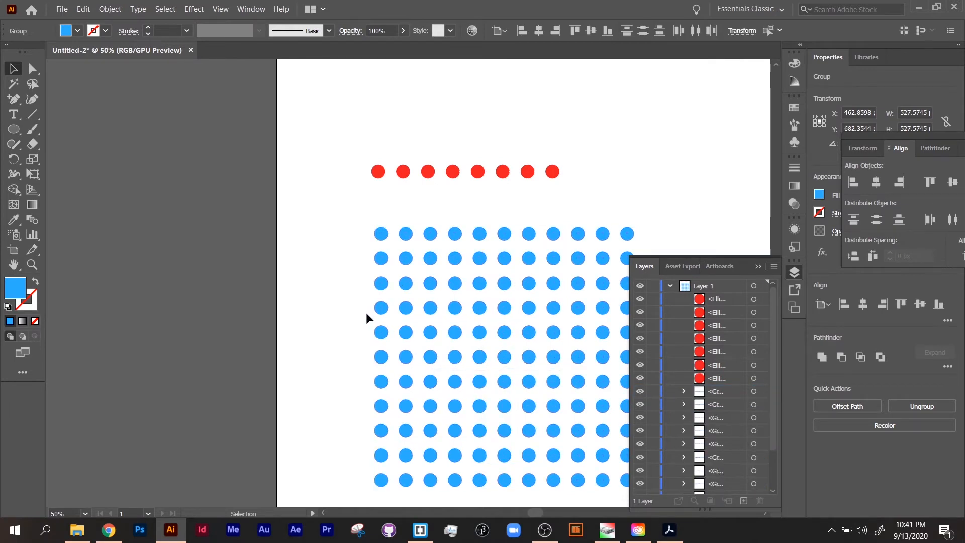
# Ungroup the top row of blue dots
pyautogui.click(406, 240)
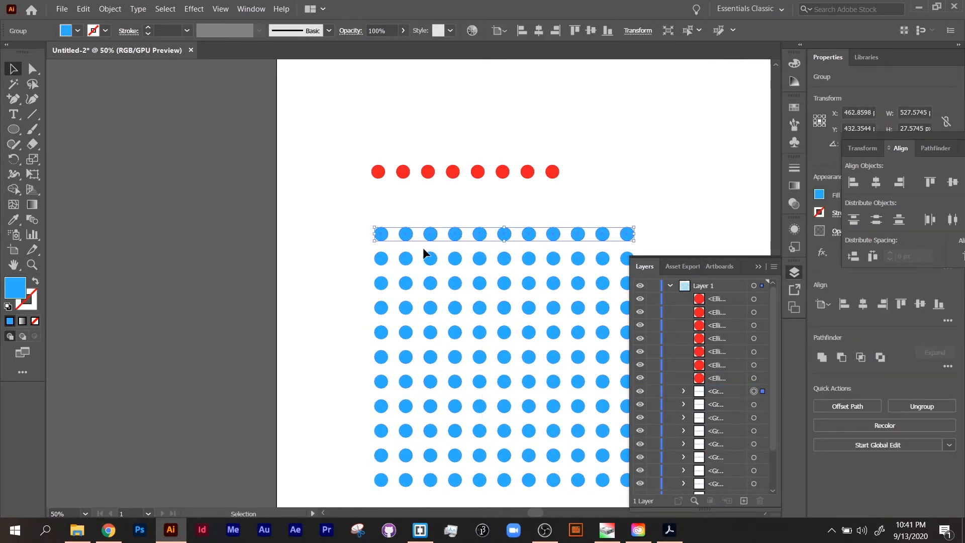
pyautogui.rightClick(533, 240)
pyautogui.click(565, 328)
pyautogui.click(509, 219)
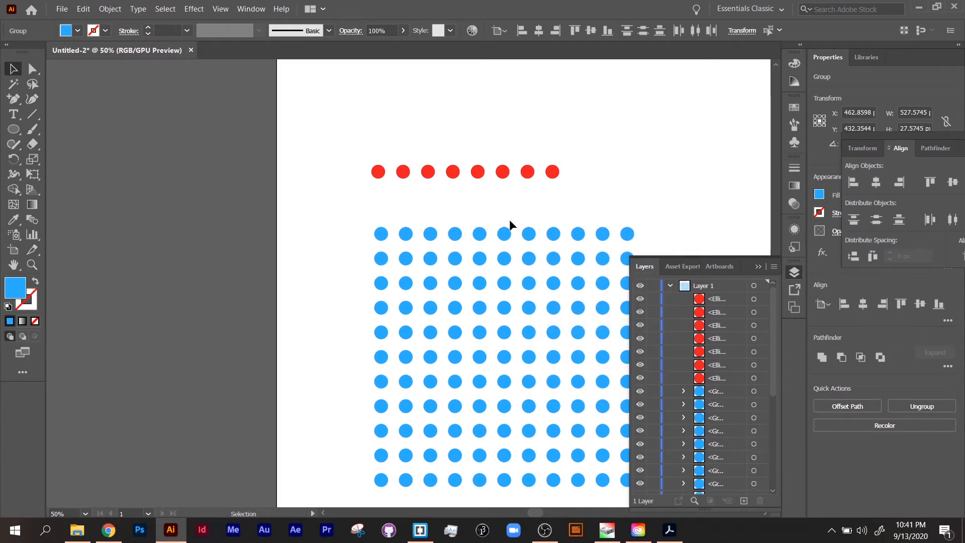
# Recolor the sixth dot in the top row yellow using the color spectrum
pyautogui.click(502, 235)
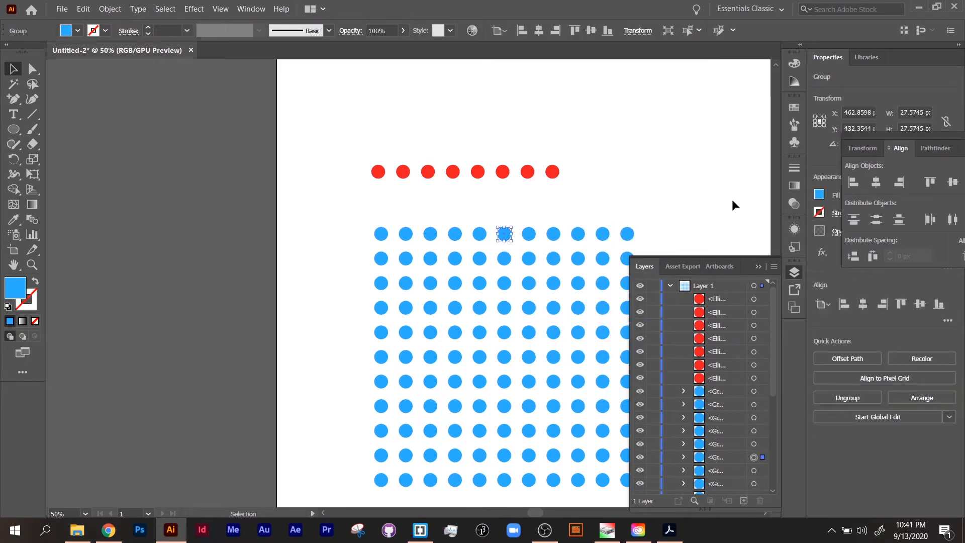
pyautogui.click(794, 63)
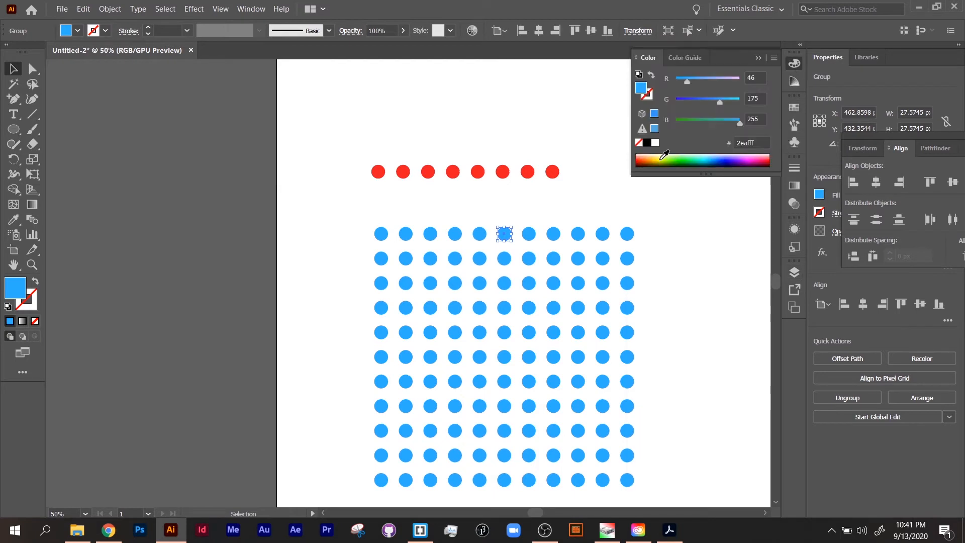
pyautogui.click(661, 162)
pyautogui.click(246, 233)
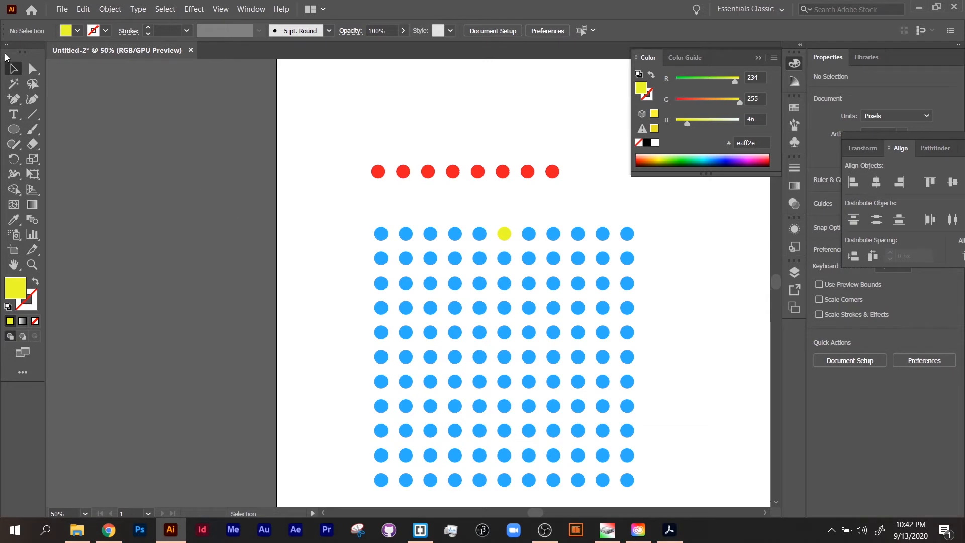
# Select all the dots on the artboard and delete them
pyautogui.moveTo(329, 114); pyautogui.dragTo(732, 484)
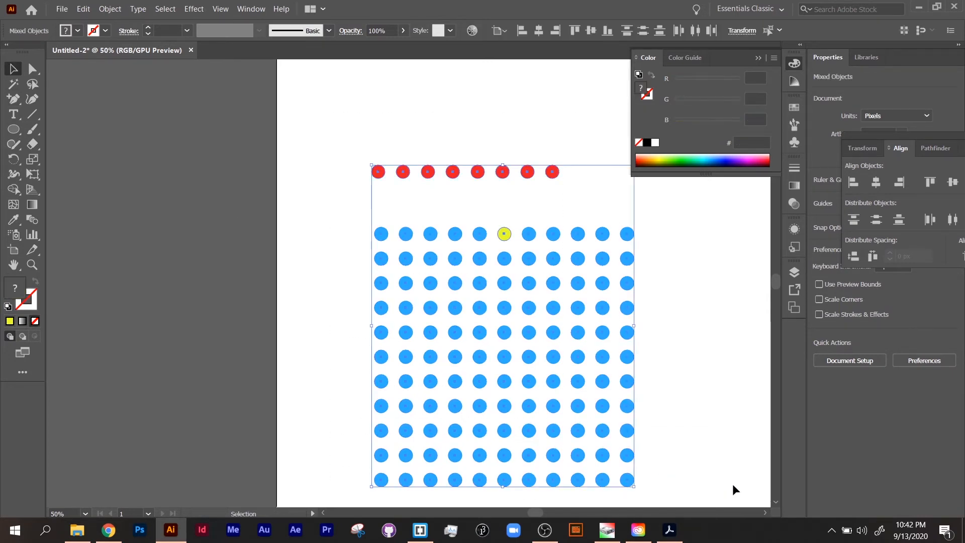
pyautogui.press('Delete')
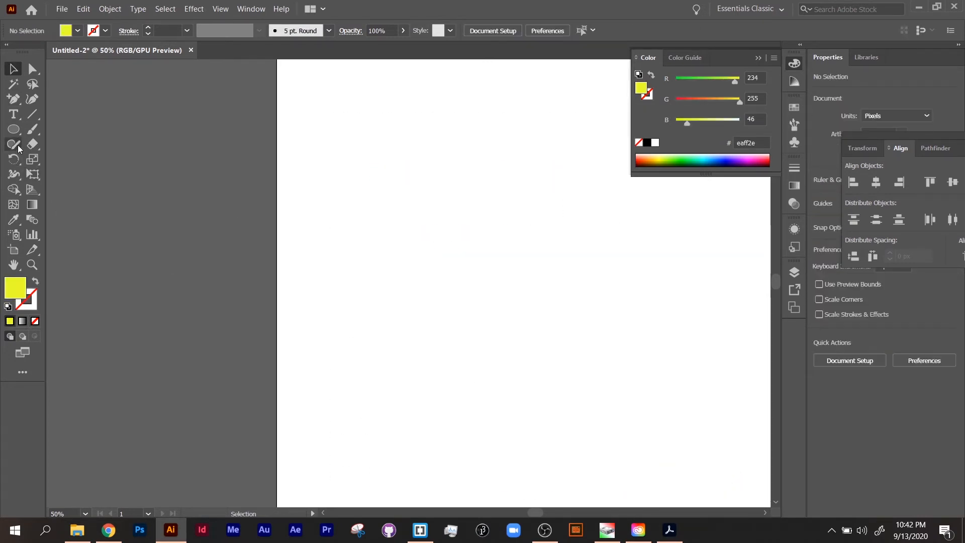
# Draw a yellow ellipse about 618 by 187 px with the Ellipse tool
pyautogui.click(13, 129)
pyautogui.click(55, 159)
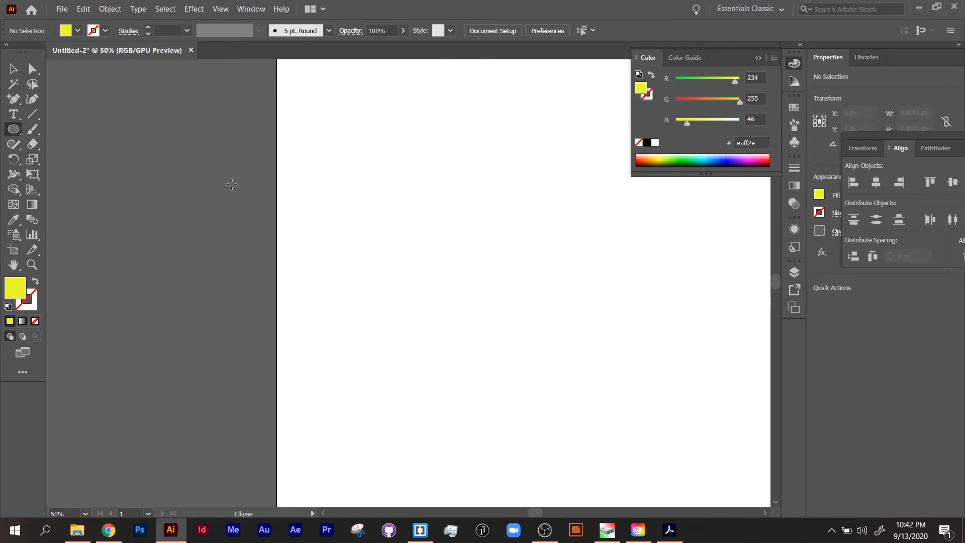
pyautogui.moveTo(354, 211); pyautogui.dragTo(658, 303)
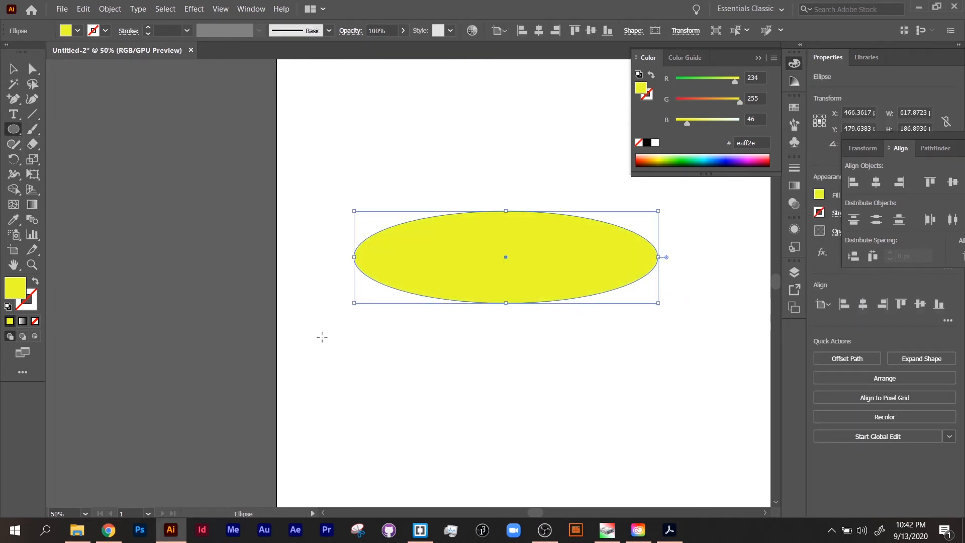
# Give the ellipse no fill and a black stroke
pyautogui.click(35, 282)
pyautogui.click(648, 143)
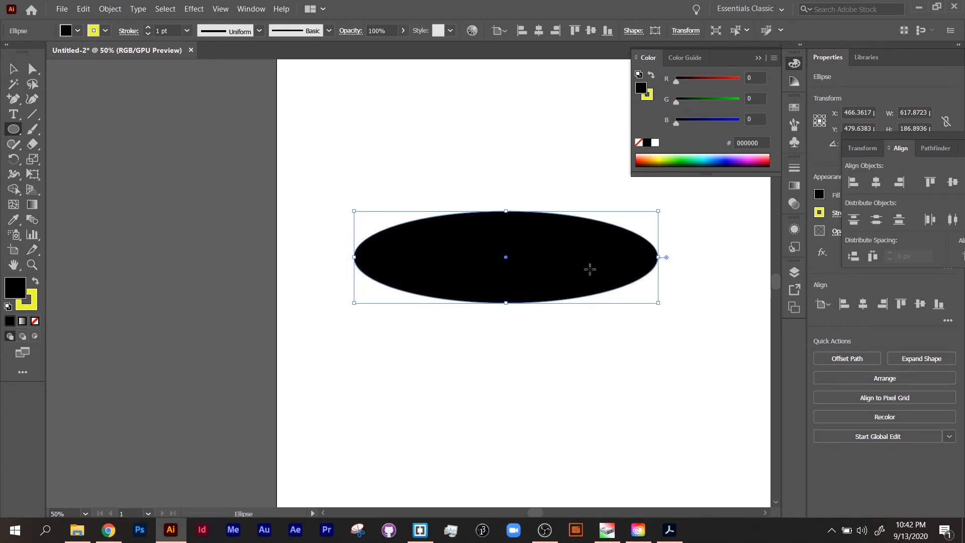
pyautogui.click(652, 75)
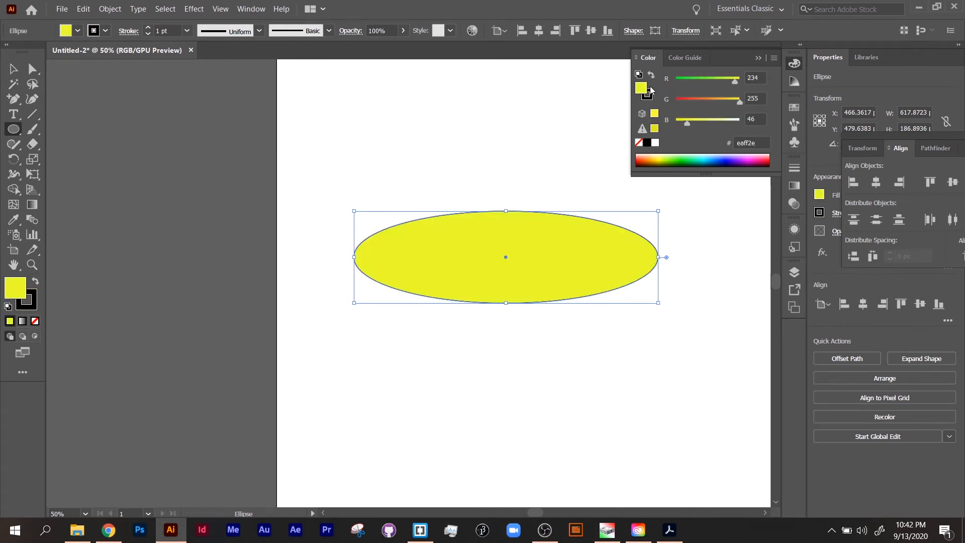
pyautogui.click(640, 143)
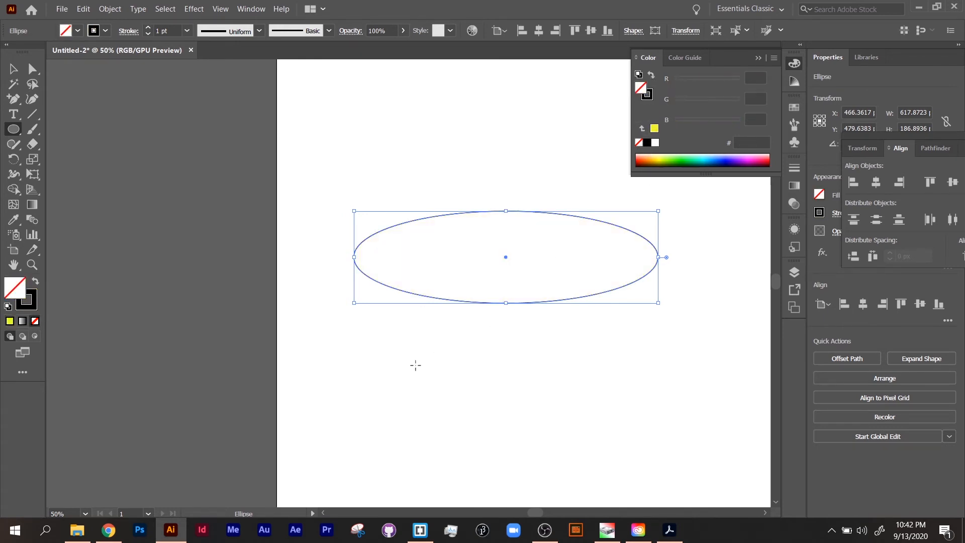
# Scale the ellipse down to about 235 by 71 px
pyautogui.click(12, 71)
pyautogui.moveTo(657, 306); pyautogui.dragTo(578, 251)
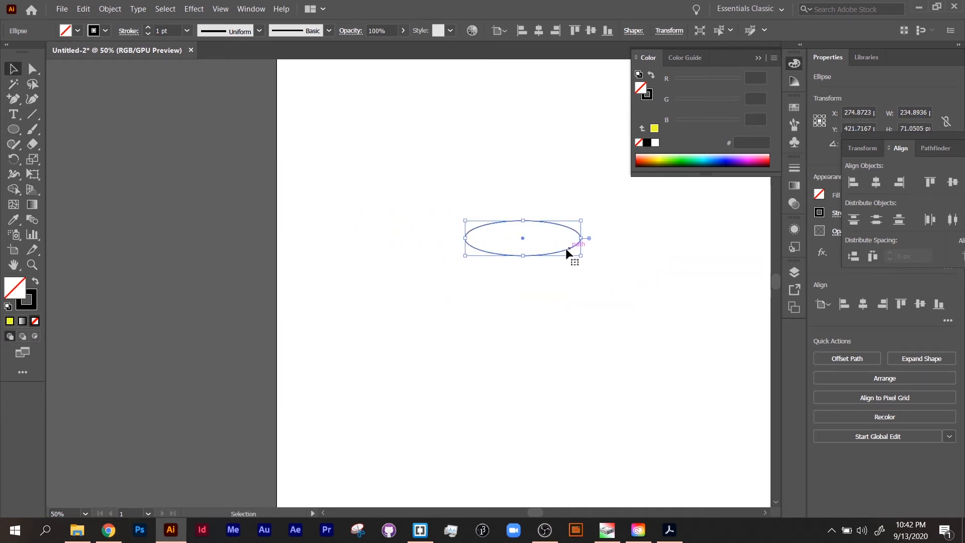
# Open the Transform effect for the ellipse and set 20 copies moved 10 px vertically, 0 px horizontally
pyautogui.click(189, 10)
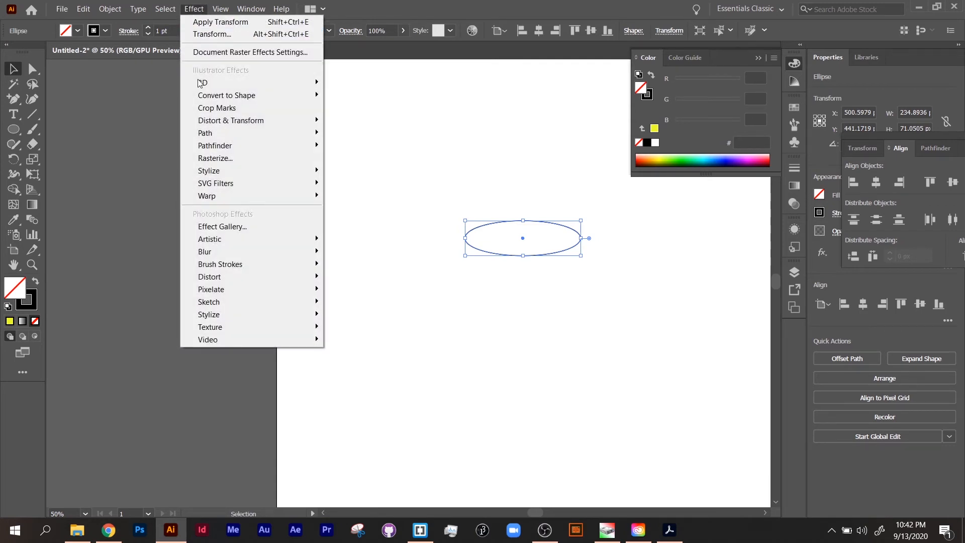
pyautogui.moveTo(261, 121)
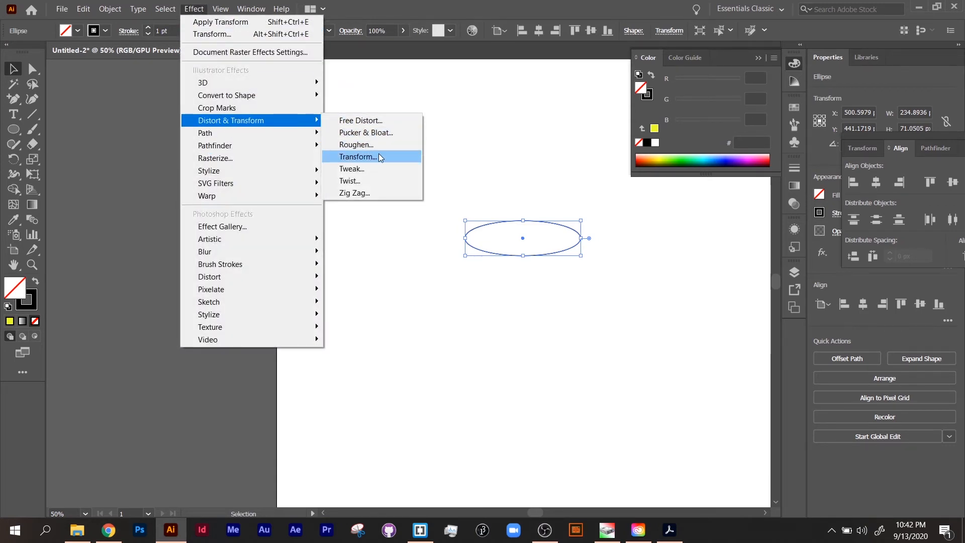
pyautogui.click(379, 156)
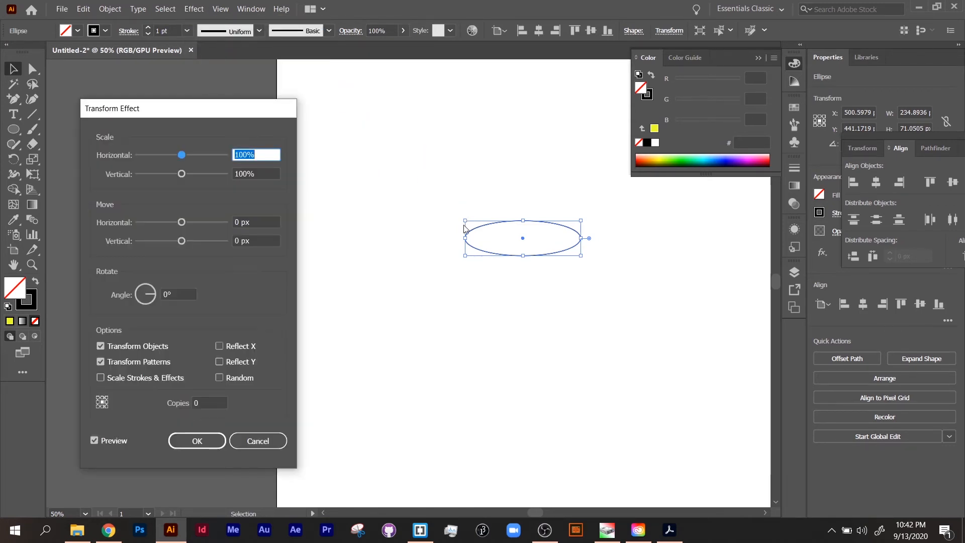
pyautogui.click(185, 224)
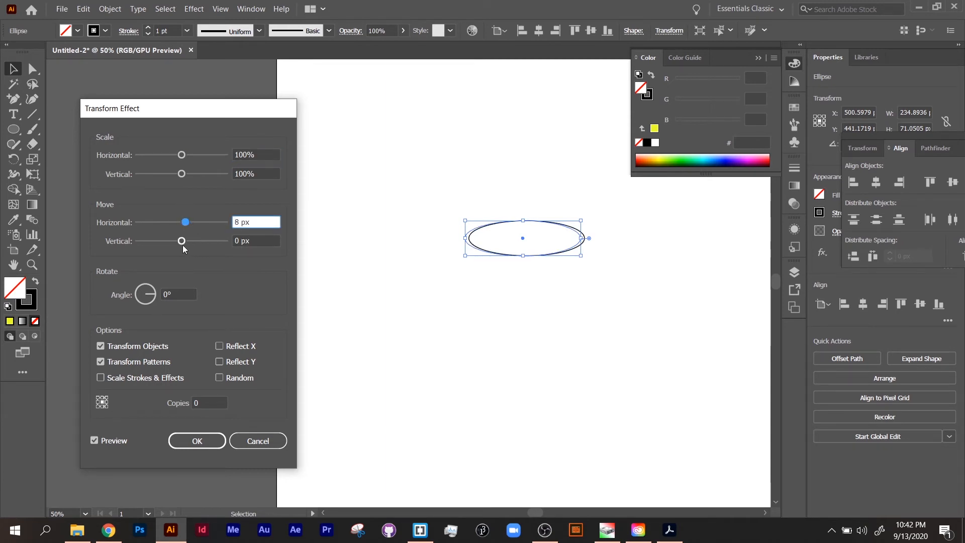
pyautogui.moveTo(263, 222); pyautogui.dragTo(199, 244)
pyautogui.write('0')
pyautogui.click(177, 402)
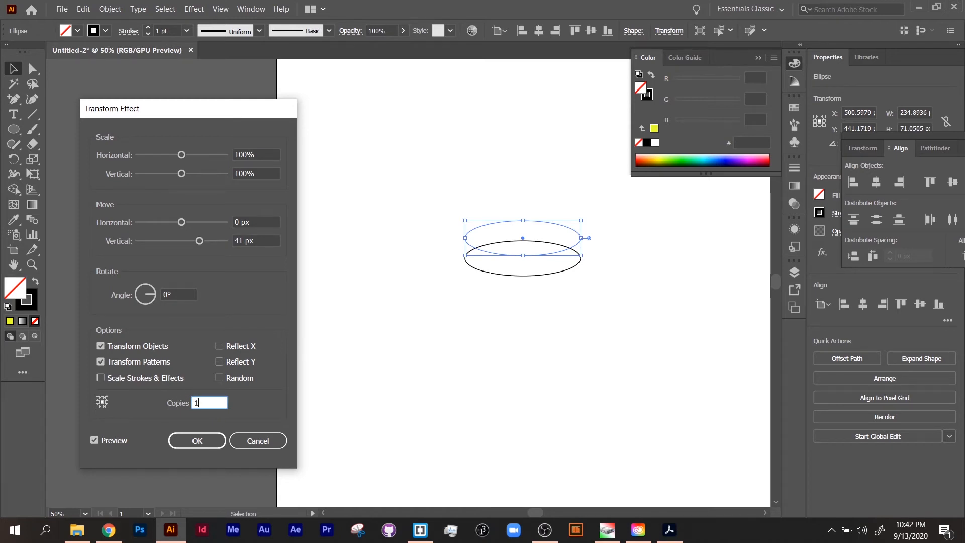
pyautogui.write('20')
pyautogui.press('Tab')
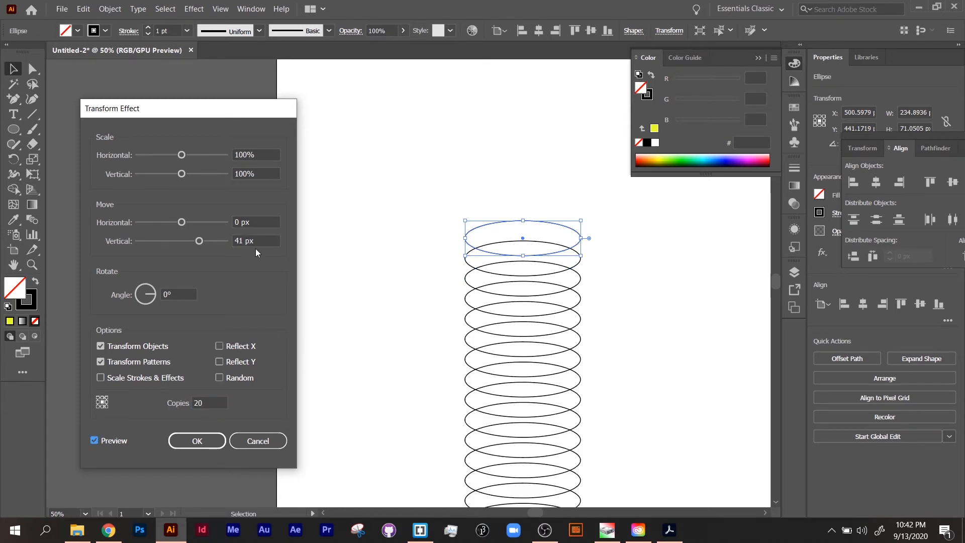
pyautogui.moveTo(198, 246); pyautogui.dragTo(183, 240)
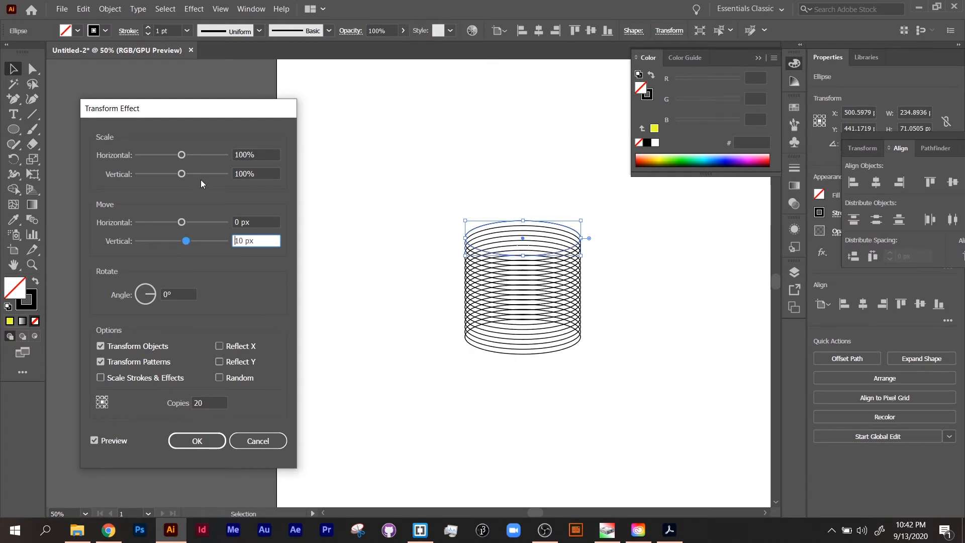
# Try scaling the copies 110% horizontally and vertically
pyautogui.click(253, 154)
pyautogui.write('100')
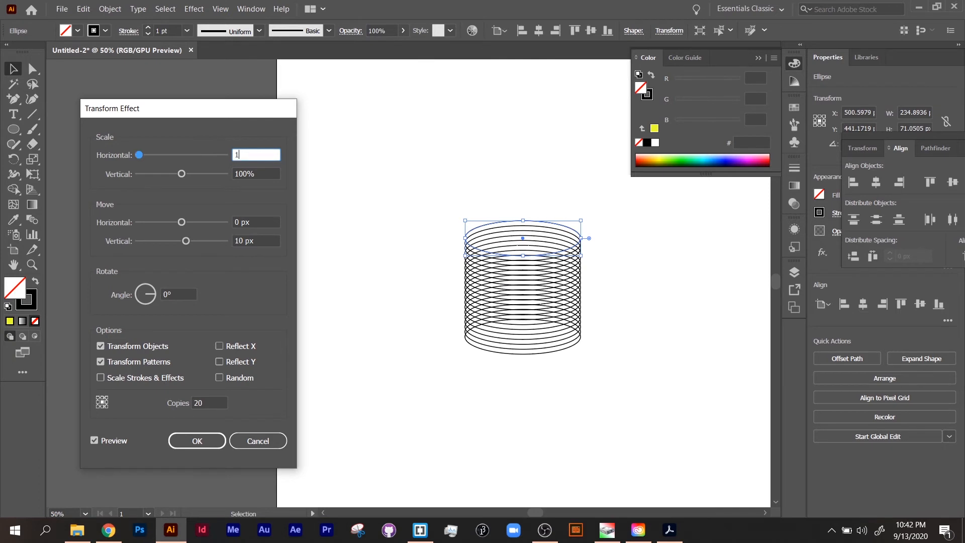
pyautogui.press('BackSpace')
pyautogui.press('BackSpace')
pyautogui.write('10')
pyautogui.press('Tab')
pyautogui.write('110')
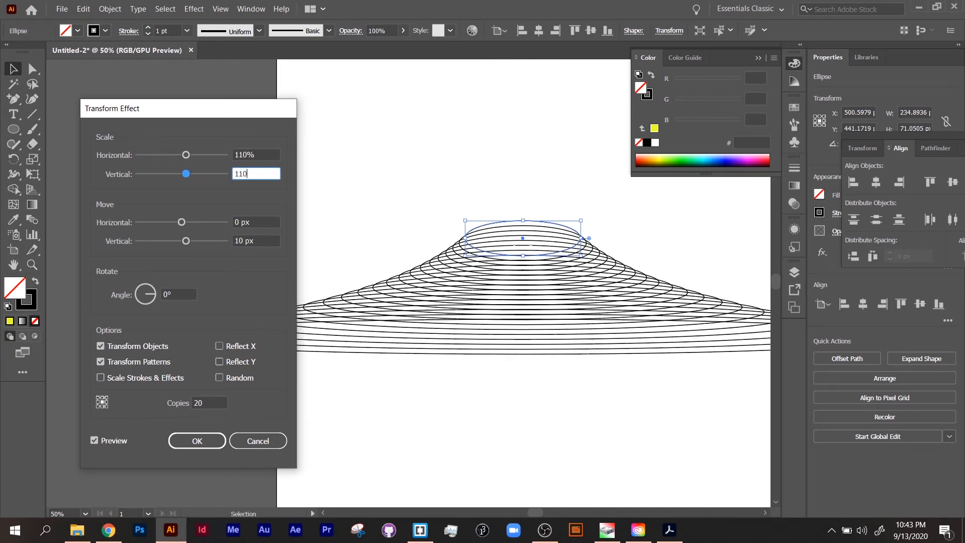
pyautogui.press('Tab')
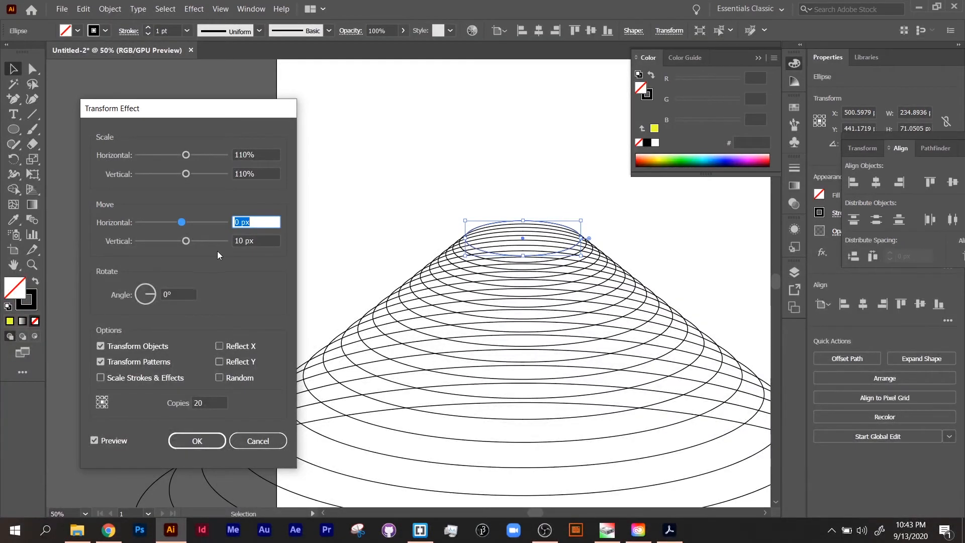
pyautogui.press('Tab')
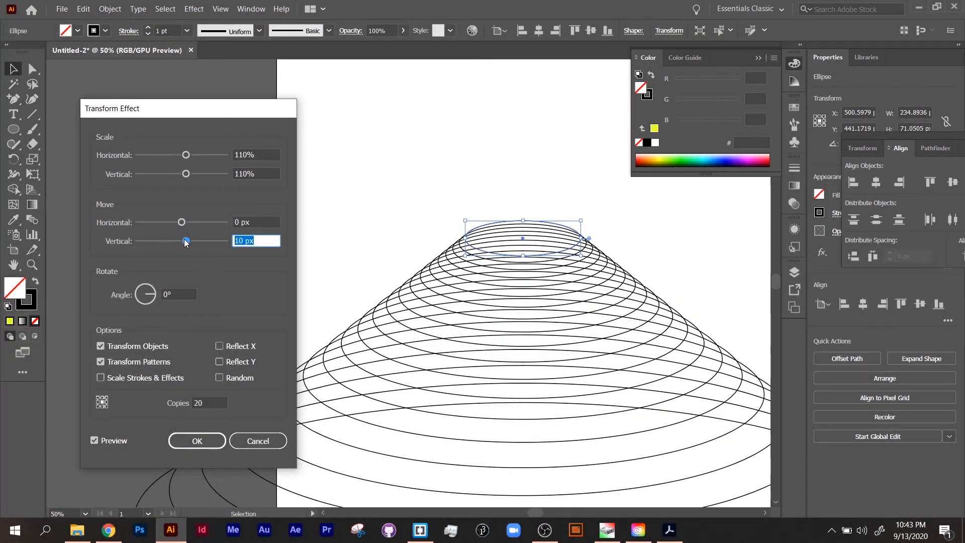
# Set the copies' scale to 105% both ways with a 4 px vertical move and apply the effect
pyautogui.moveTo(185, 240); pyautogui.dragTo(181, 240)
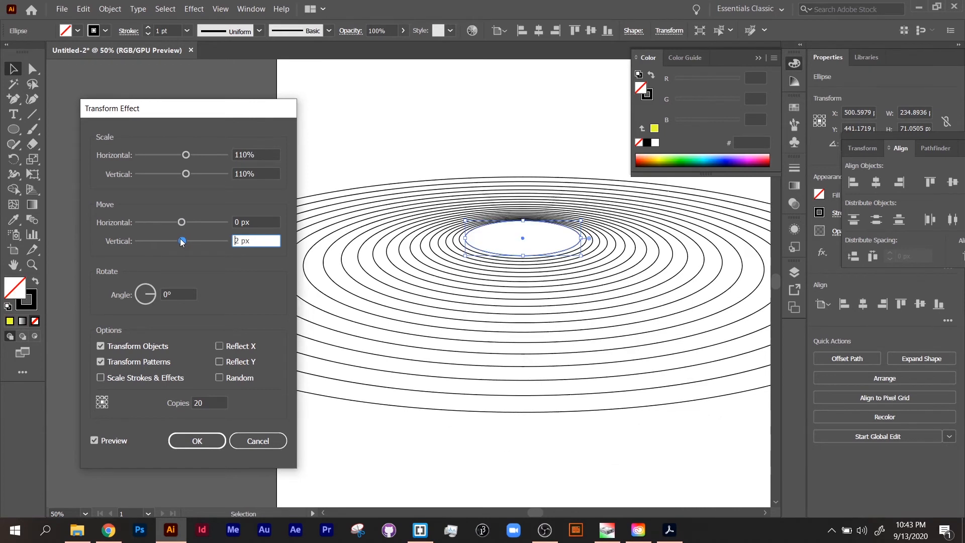
pyautogui.doubleClick(256, 154)
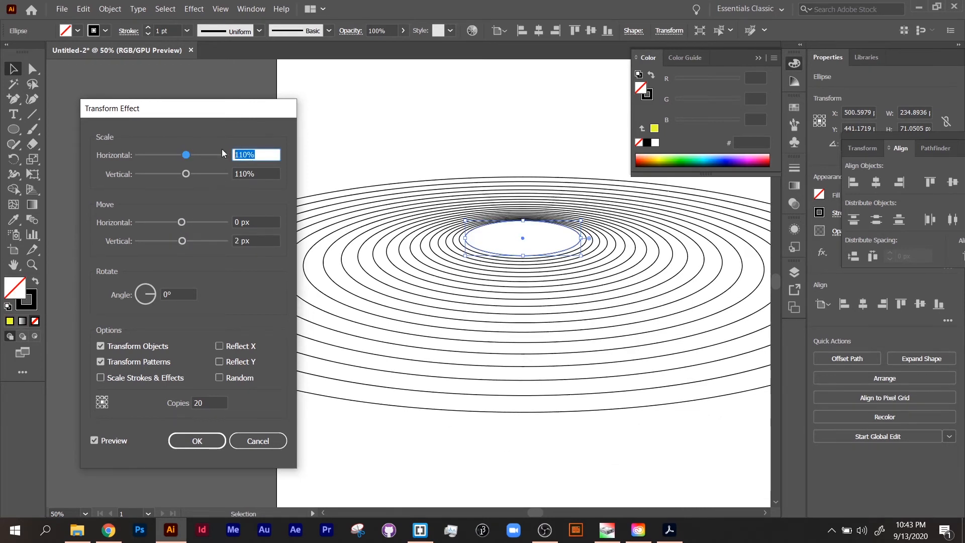
pyautogui.write('105')
pyautogui.press('Tab')
pyautogui.write('105')
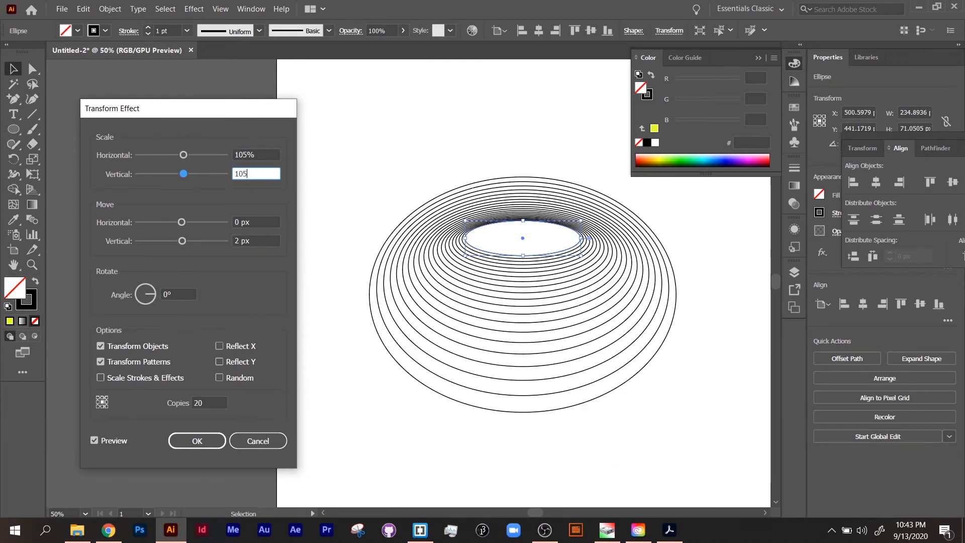
pyautogui.press('Tab')
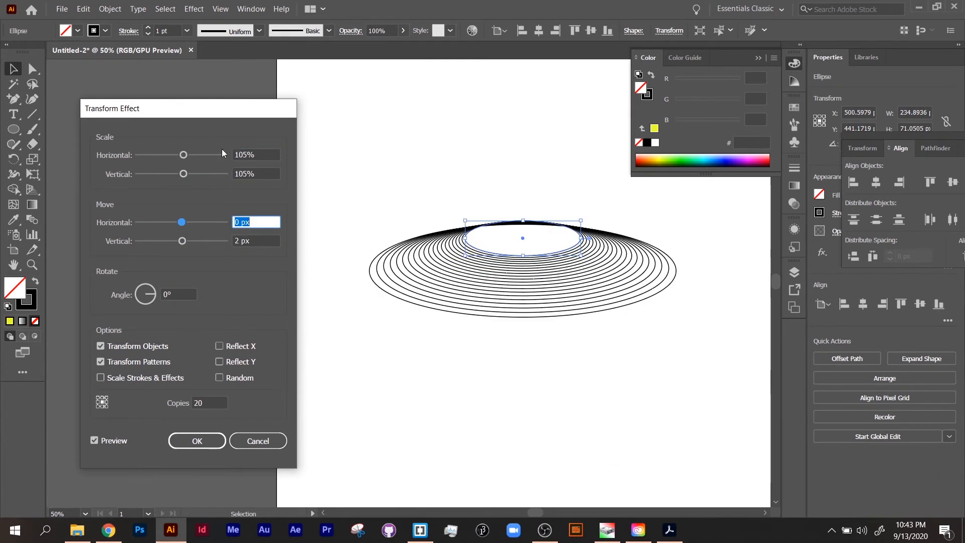
pyautogui.click(183, 242)
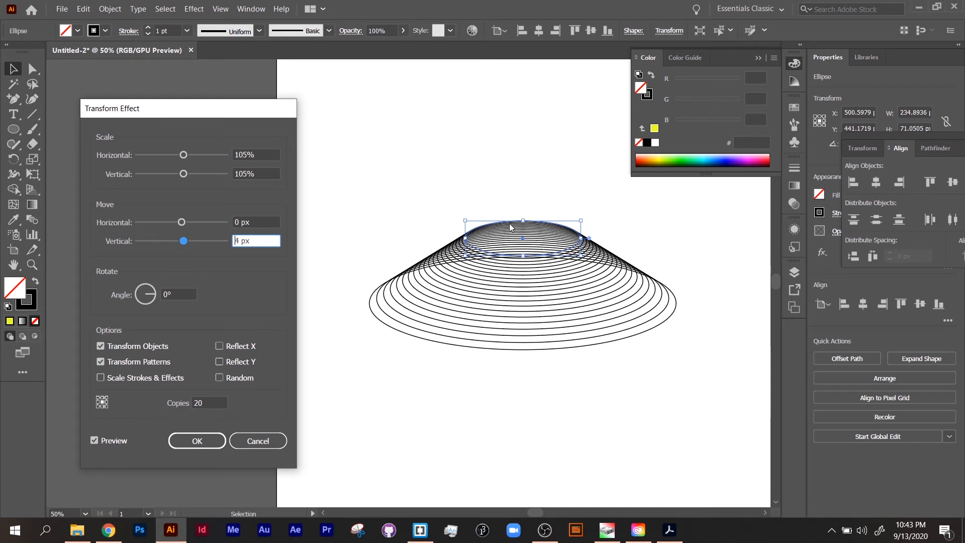
pyautogui.click(196, 440)
pyautogui.click(475, 395)
pyautogui.click(531, 242)
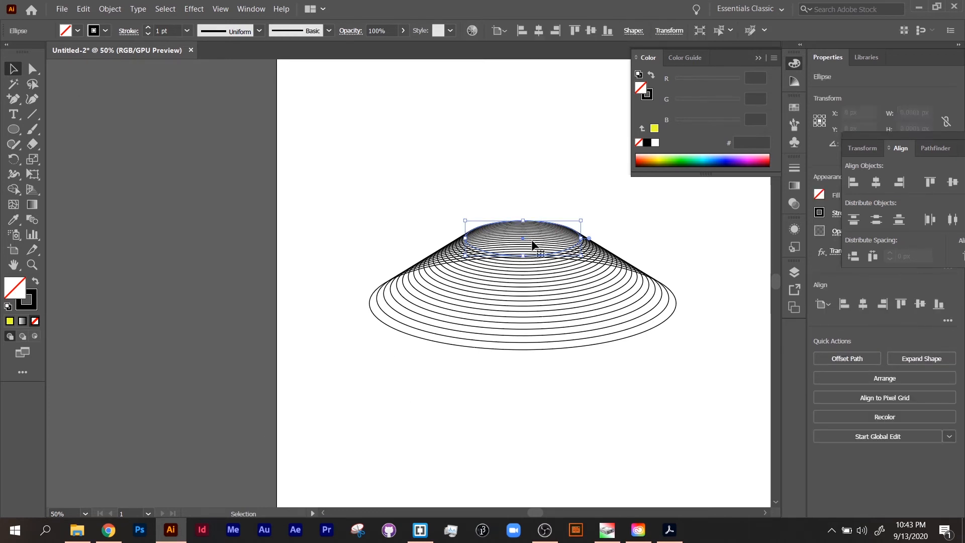
pyautogui.scroll(1, 531, 245)
pyautogui.hotkey('ctrl', '1')
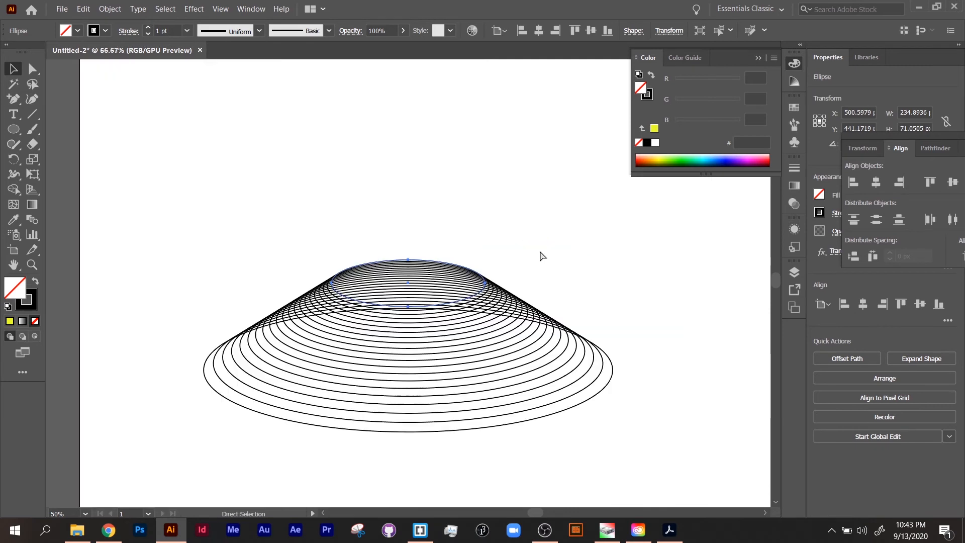
pyautogui.scroll(-3, 443, 274)
pyautogui.press('v')
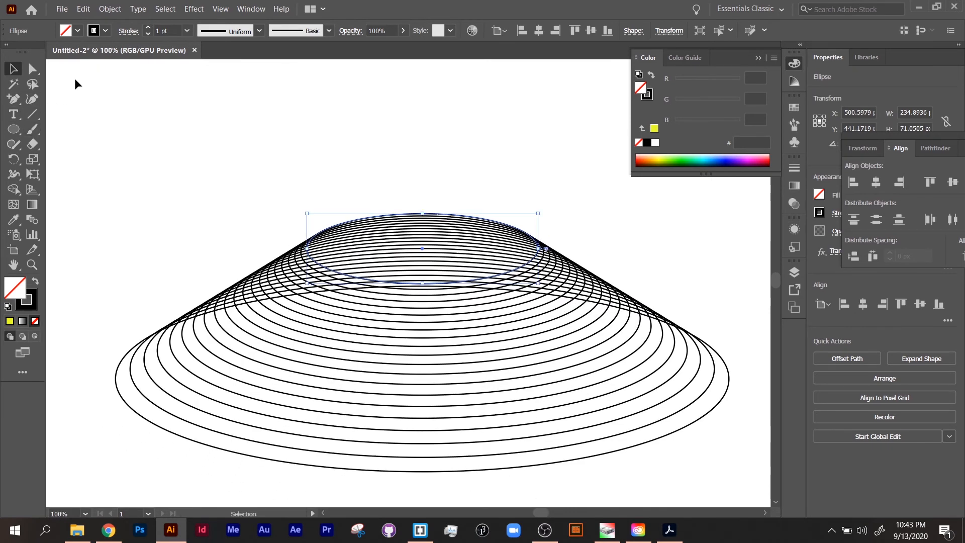
# Add an anchor point on the ellipse's top edge and pull it outward to distort the stacked ellipses
pyautogui.click(14, 103)
pyautogui.click(467, 216)
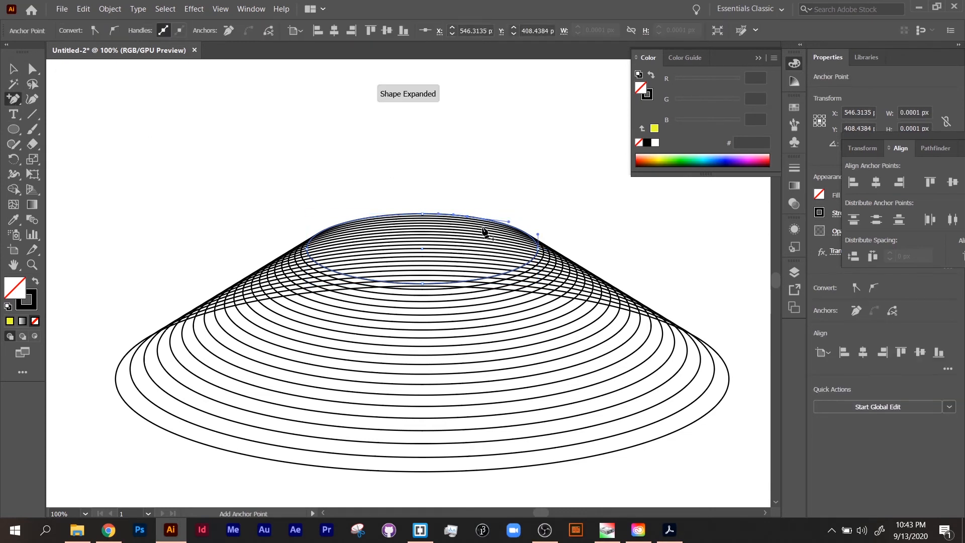
pyautogui.press('a')
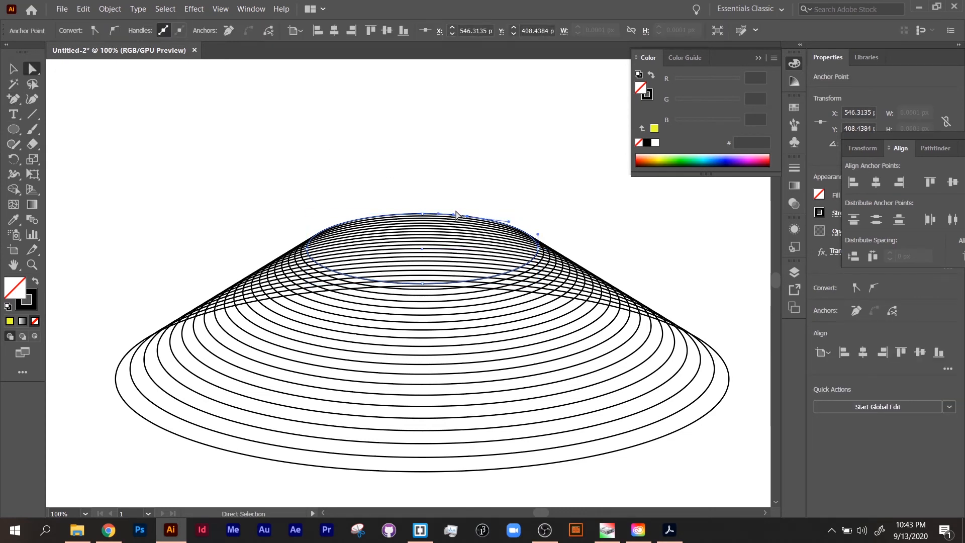
pyautogui.moveTo(469, 219); pyautogui.dragTo(575, 205)
# Drag further anchor points and handles on the ellipse to warp the stack into a wavy shape
pyautogui.click(470, 229)
pyautogui.click(441, 257)
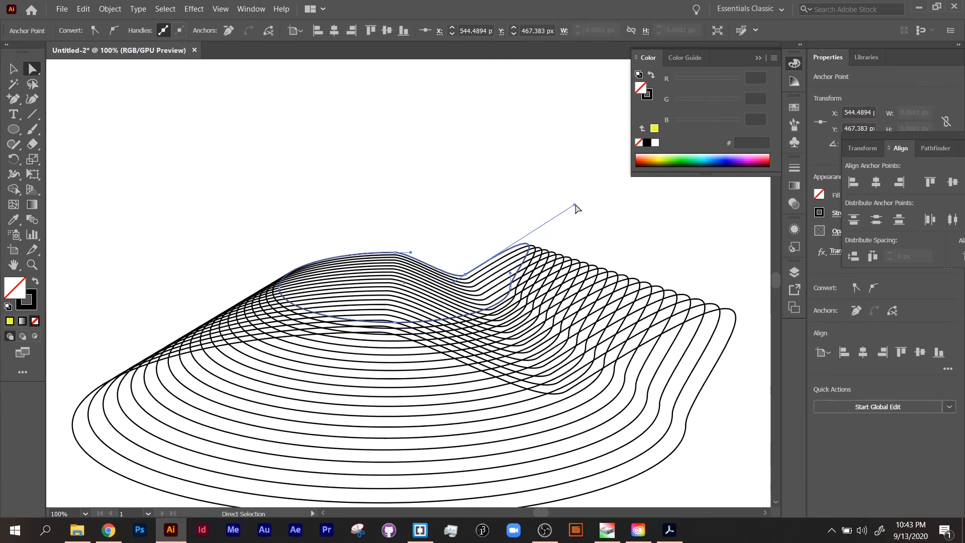
pyautogui.moveTo(395, 253); pyautogui.dragTo(367, 268)
pyautogui.moveTo(366, 286); pyautogui.dragTo(322, 253)
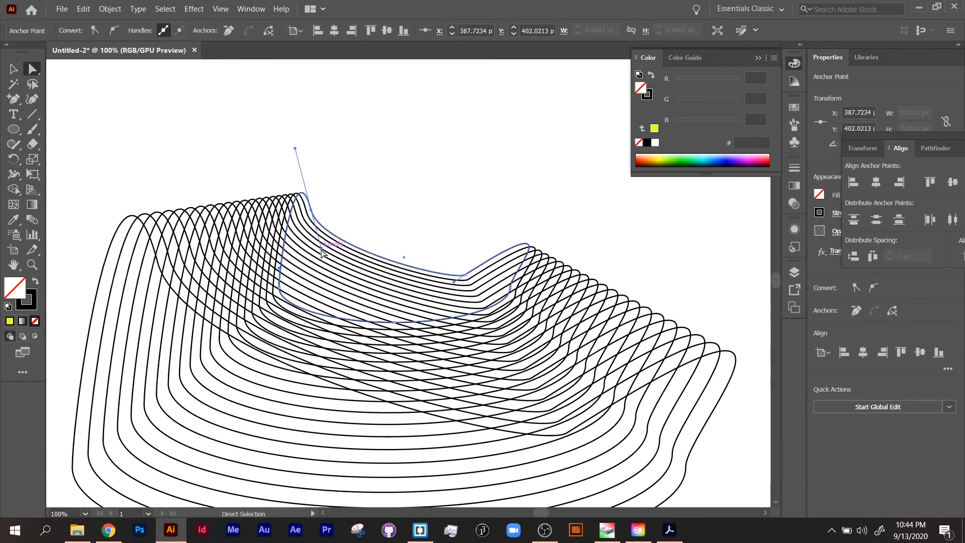
# Select the warped ellipse stack and delete it
pyautogui.scroll(-2, 408, 320)
pyautogui.scroll(3, 409, 317)
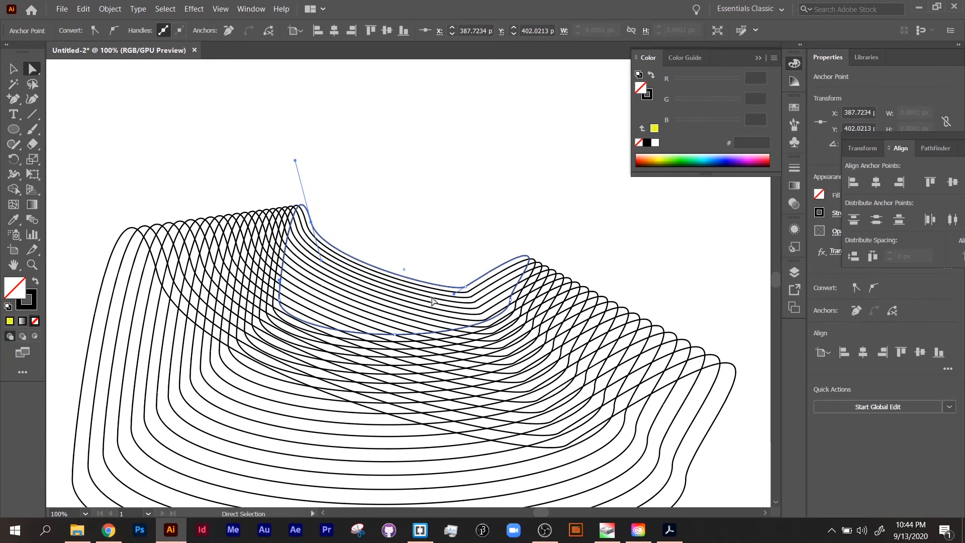
pyautogui.hotkey('ctrl', '-')
pyautogui.hotkey('ctrl', '-')
pyautogui.hotkey('ctrl', '-')
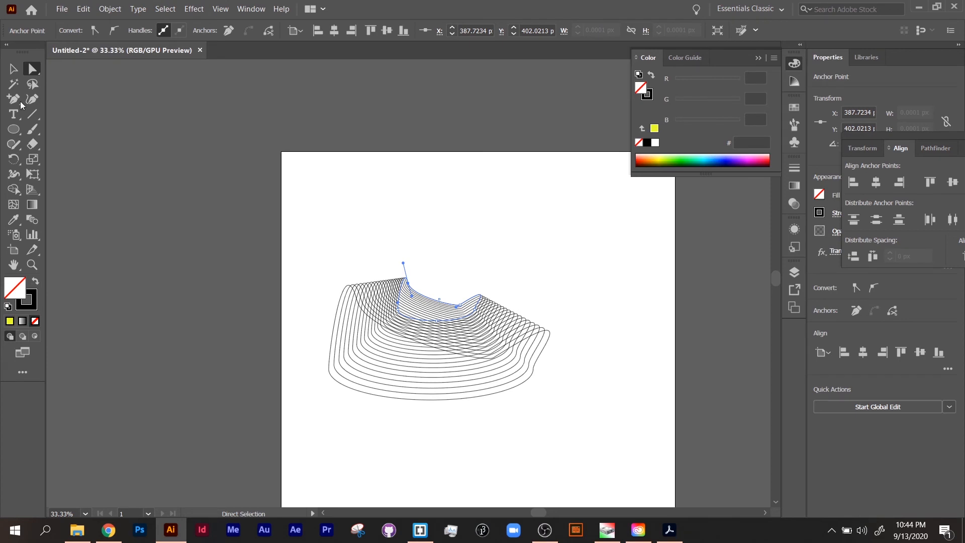
pyautogui.click(13, 69)
pyautogui.moveTo(289, 265); pyautogui.dragTo(599, 457)
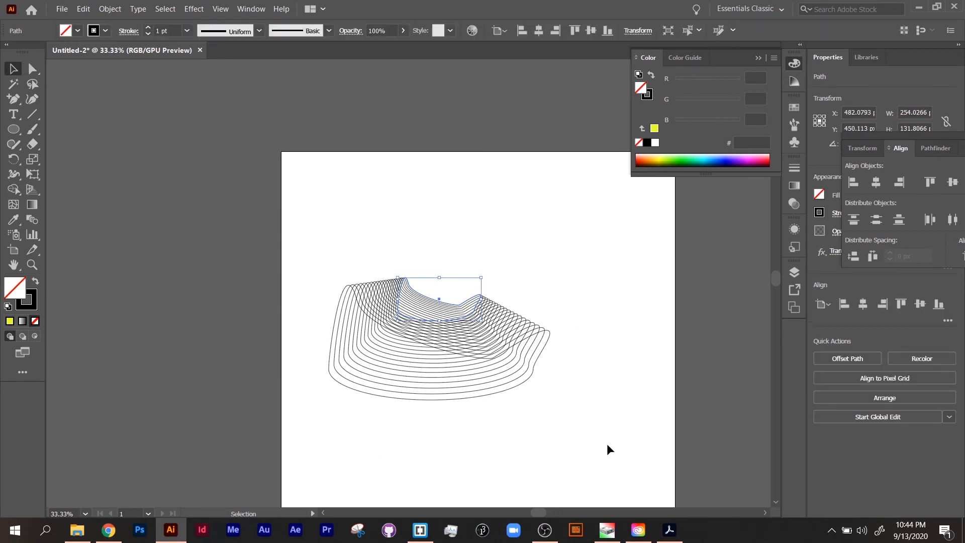
pyautogui.press('Delete')
# Draw a horizontal line about 781 px long with the Line Segment tool
pyautogui.click(32, 114)
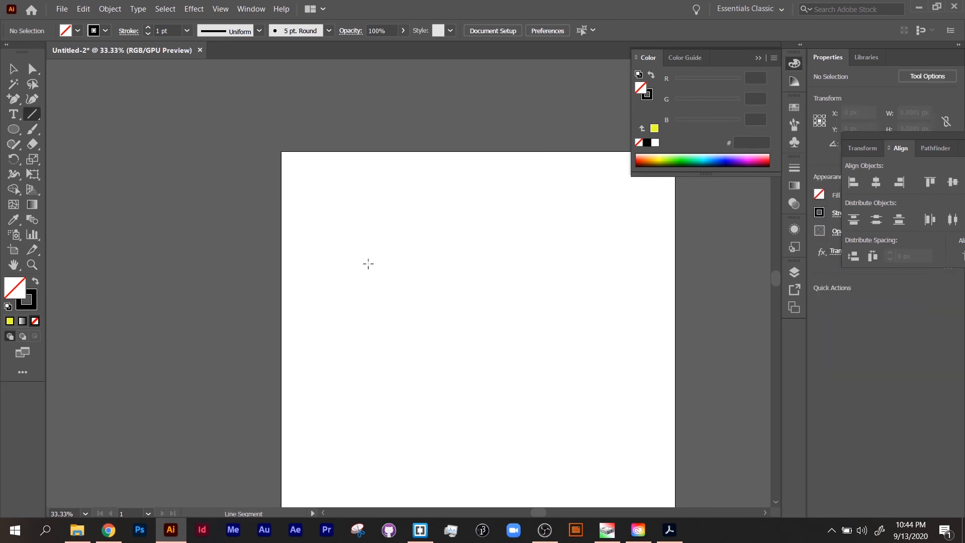
pyautogui.moveTo(360, 264); pyautogui.dragTo(616, 295)
# Open the Transform effect for the line and set 20 copies moved 20 px vertically, 0 px horizontally
pyautogui.click(250, 9)
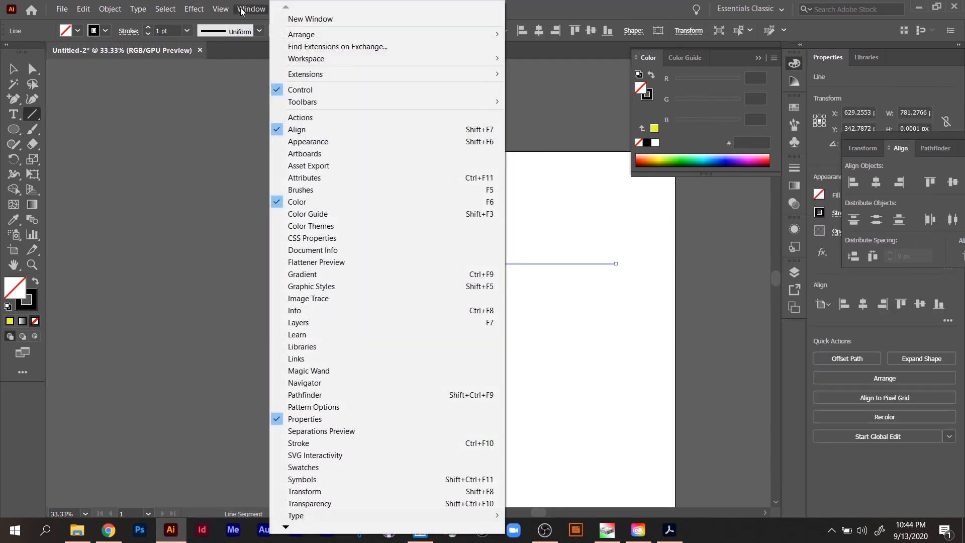
pyautogui.moveTo(194, 9)
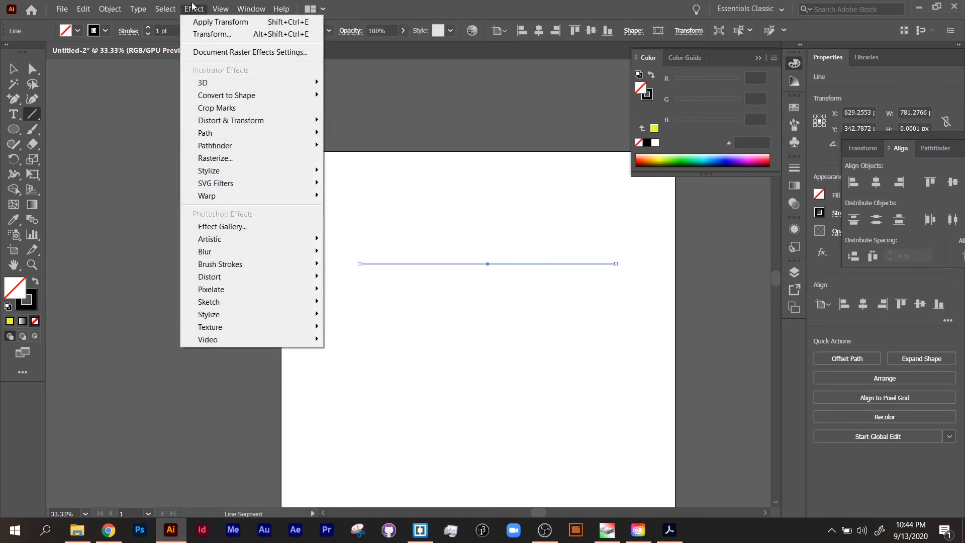
pyautogui.moveTo(242, 126)
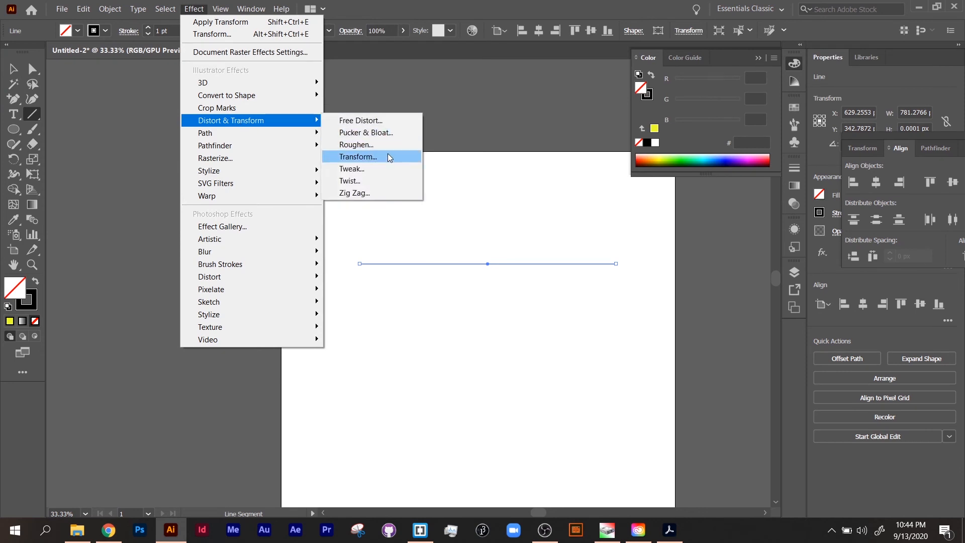
pyautogui.click(387, 155)
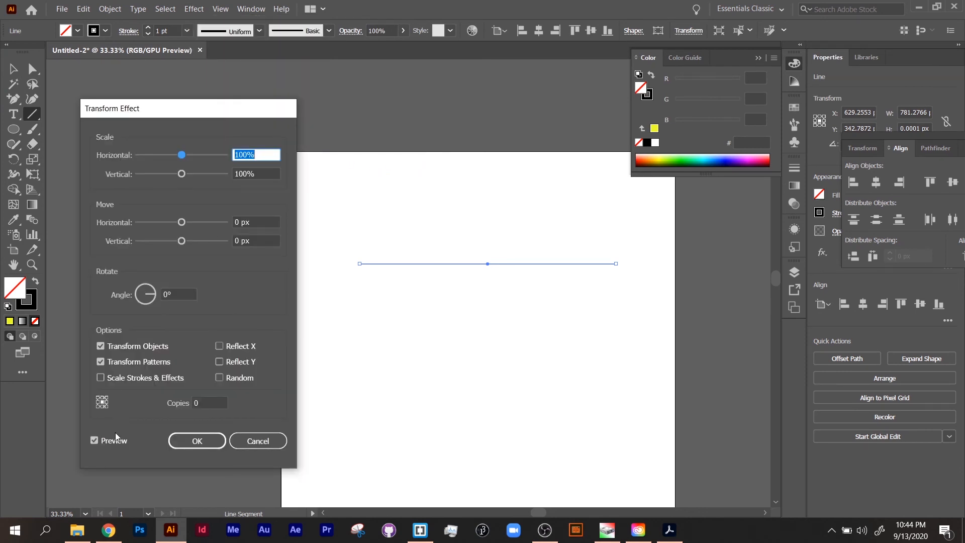
pyautogui.click(204, 403)
pyautogui.write('20')
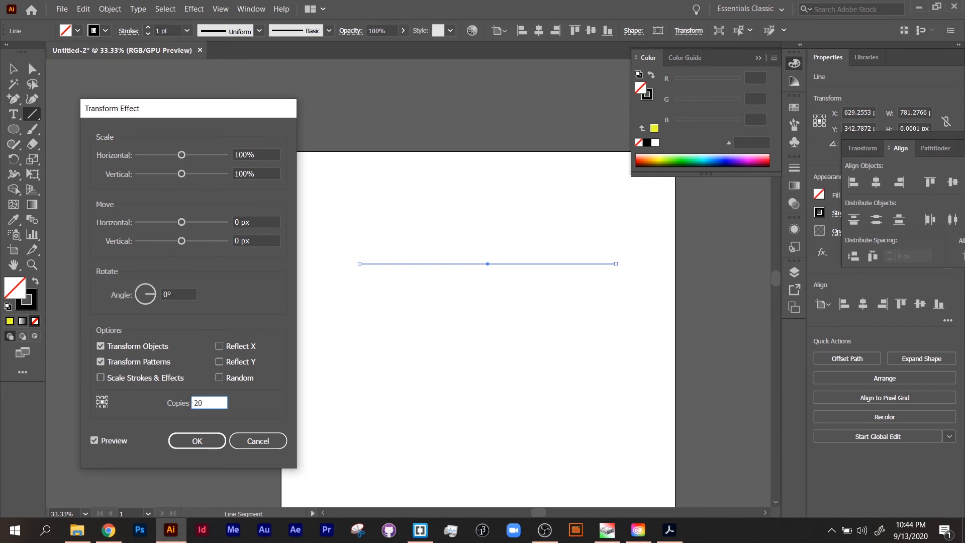
pyautogui.press('Tab')
pyautogui.moveTo(182, 222); pyautogui.dragTo(194, 221)
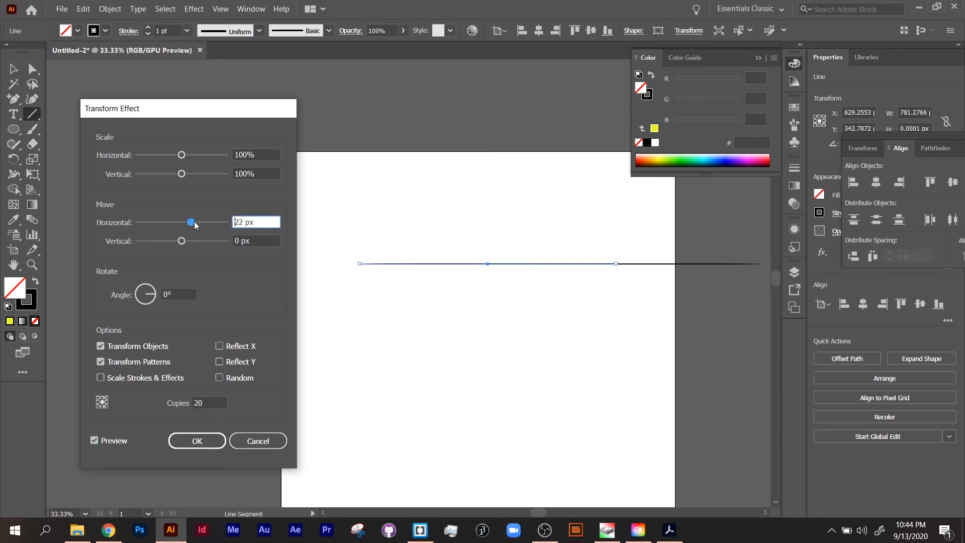
pyautogui.click(265, 222)
pyautogui.write('0')
pyautogui.press('Tab')
pyautogui.write('20')
pyautogui.press('Tab')
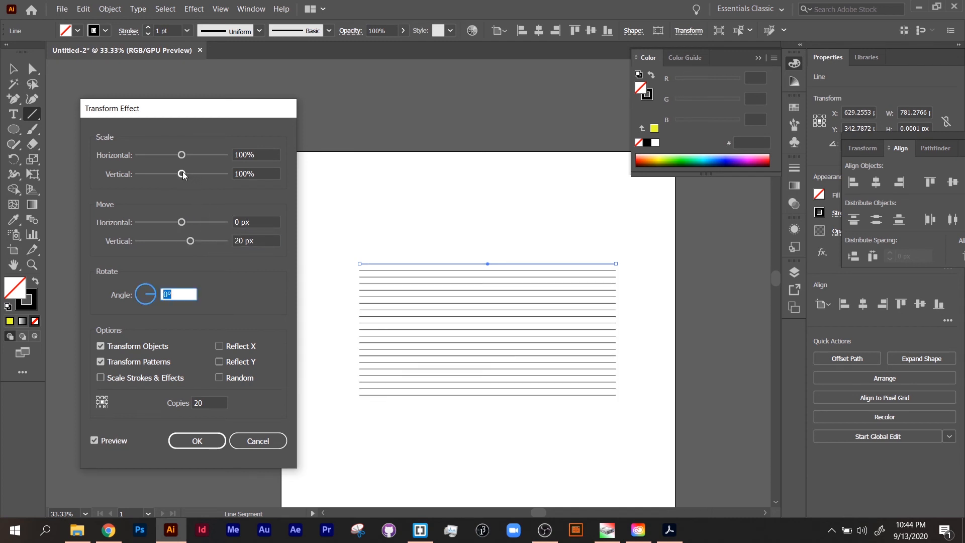
# Set the copies' scale to 95% horizontally and vertically
pyautogui.click(241, 157)
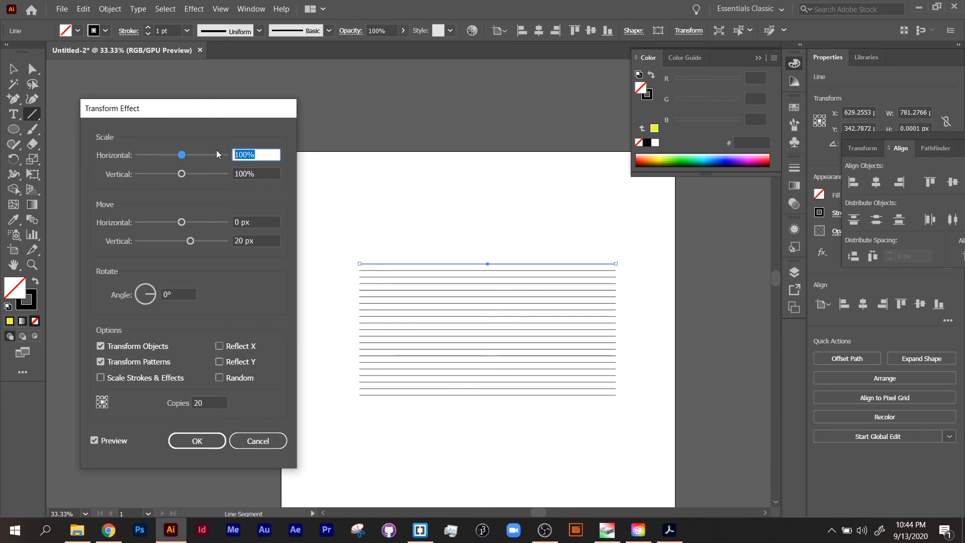
pyautogui.write('95')
pyautogui.press('Tab')
pyautogui.write('95')
pyautogui.press('Tab')
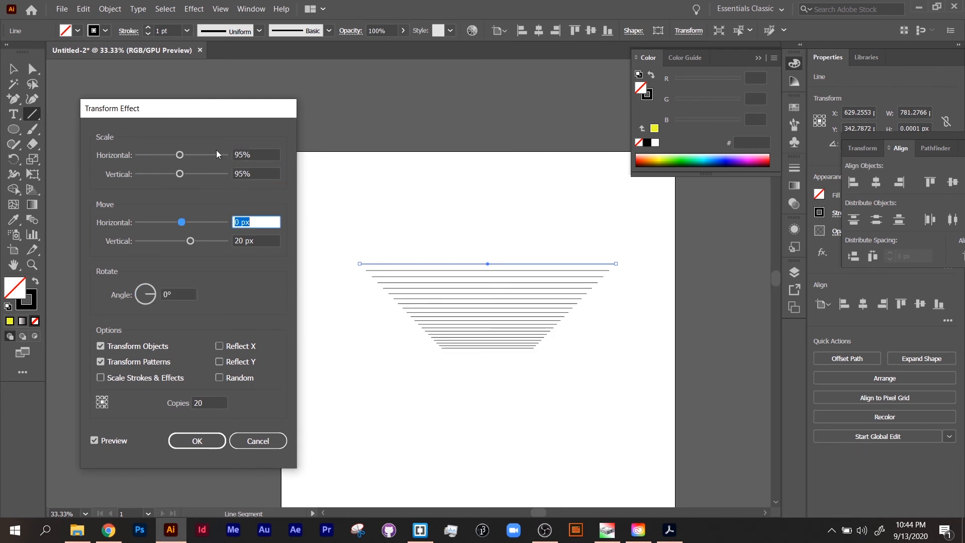
# Set the copies to 12 and try rotation angles of 20° and 45°
pyautogui.click(151, 298)
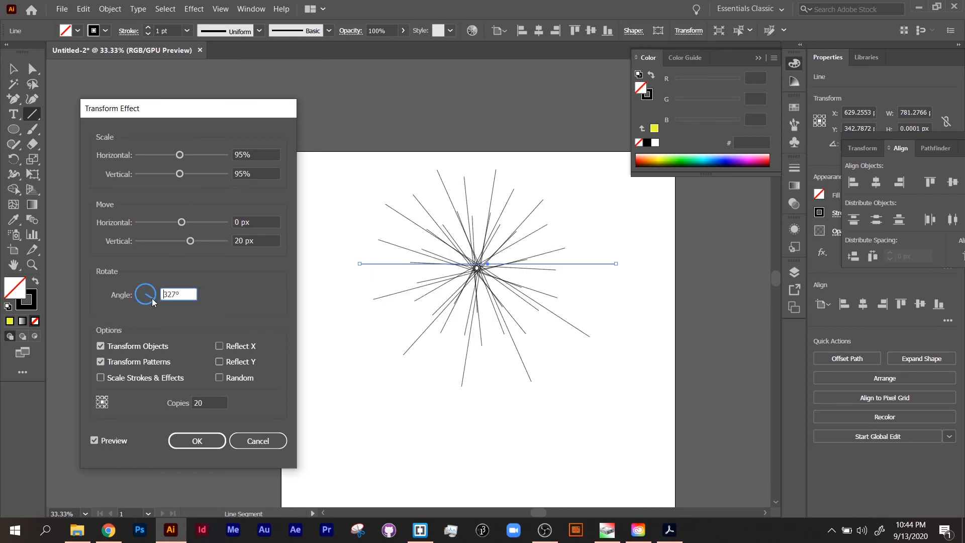
pyautogui.moveTo(153, 298); pyautogui.dragTo(153, 293)
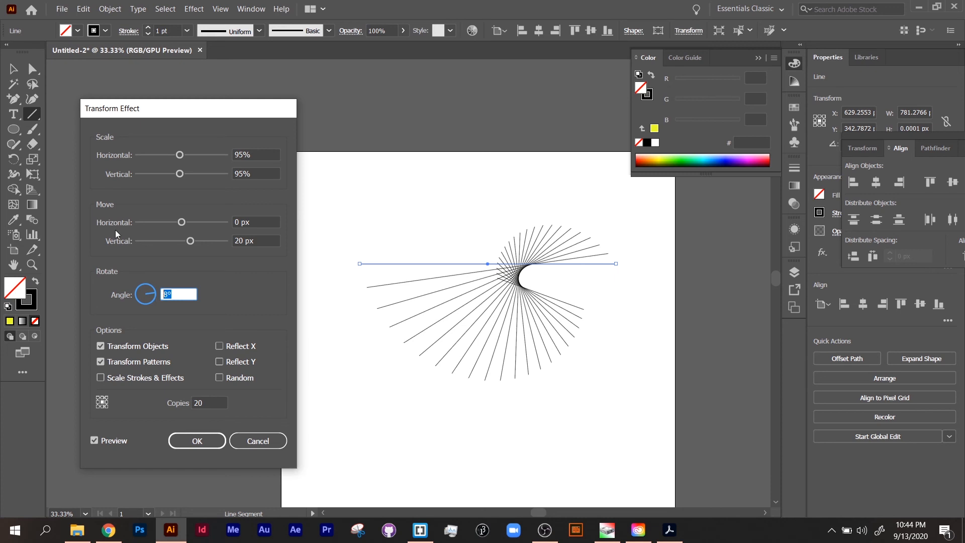
pyautogui.write('20')
pyautogui.press('Tab')
pyautogui.write('12')
pyautogui.press('Tab')
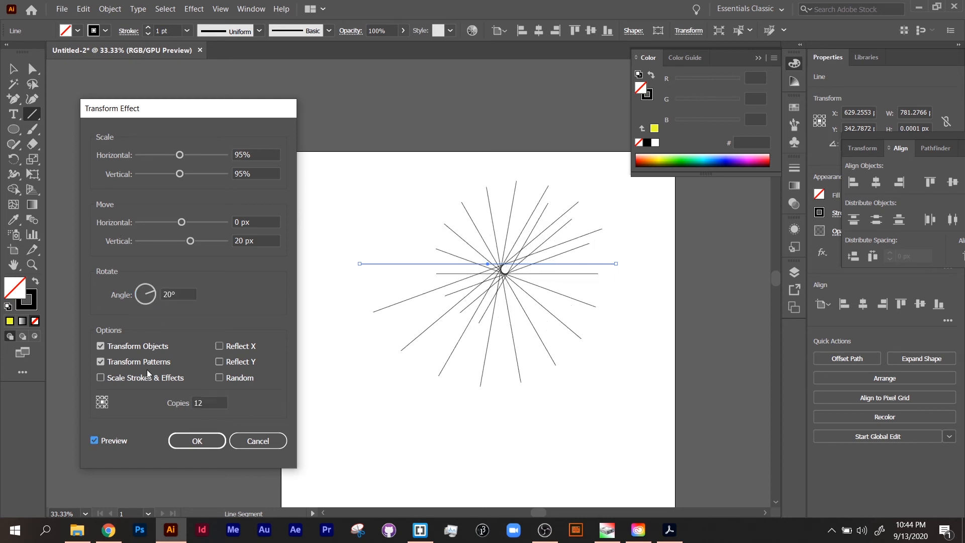
pyautogui.moveTo(178, 295); pyautogui.dragTo(129, 296)
pyautogui.write('45')
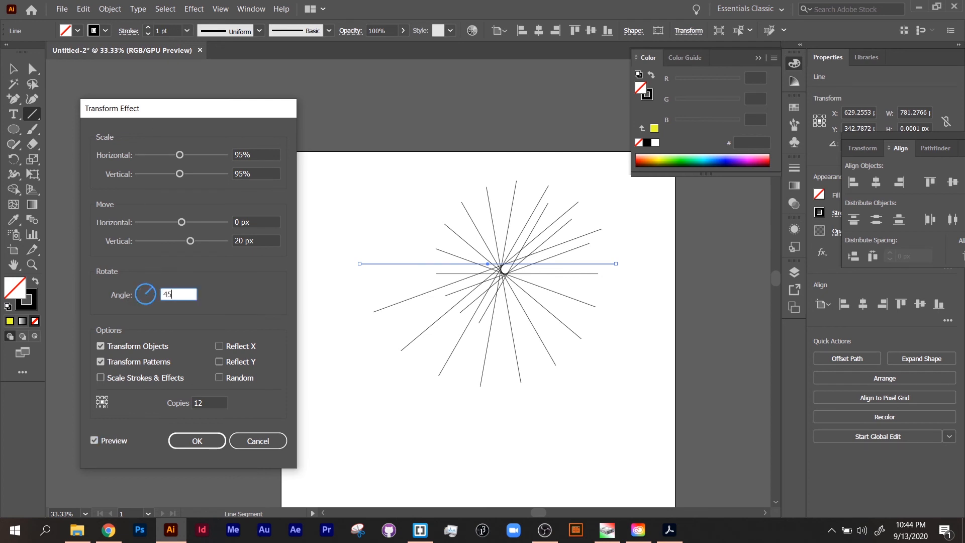
pyautogui.press('Tab')
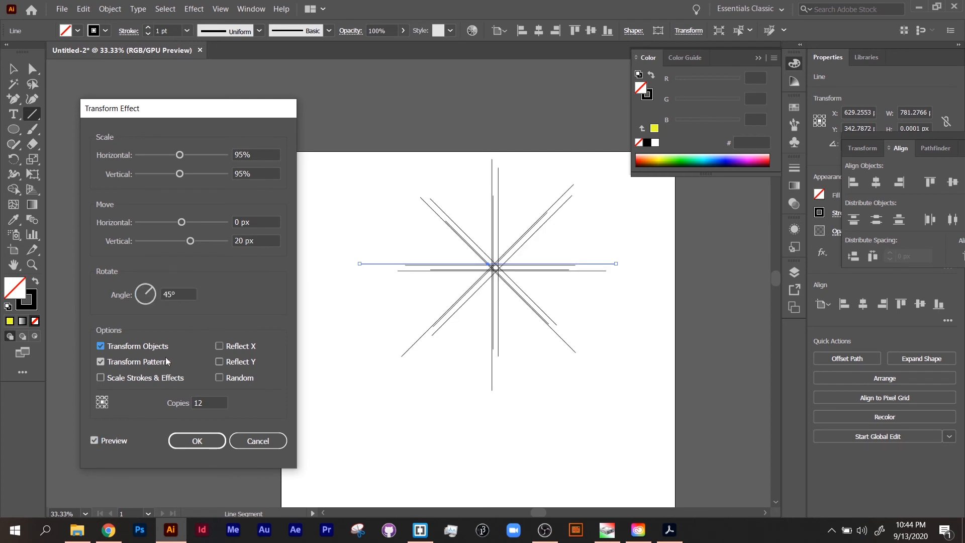
# Set the transform reference point to the left middle position
pyautogui.click(98, 397)
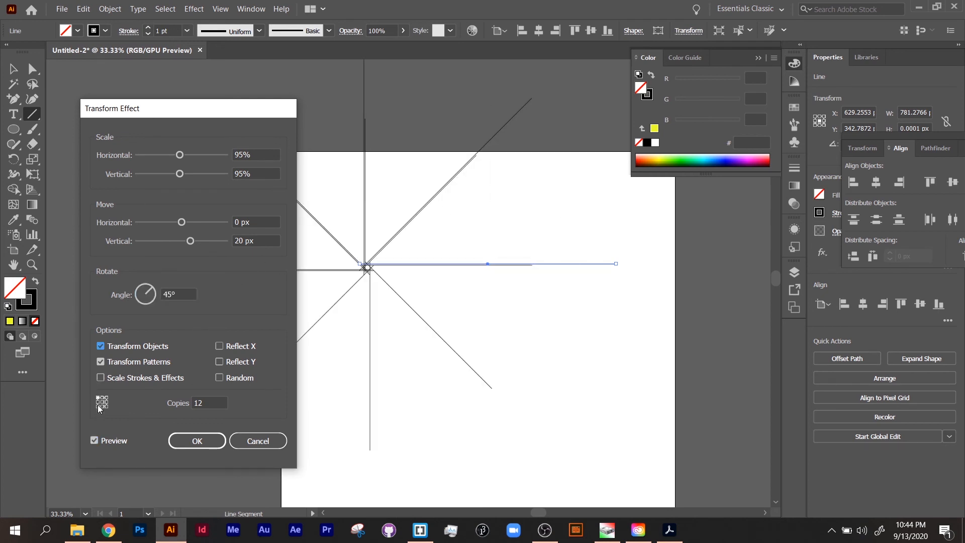
pyautogui.moveTo(217, 112); pyautogui.dragTo(127, 119)
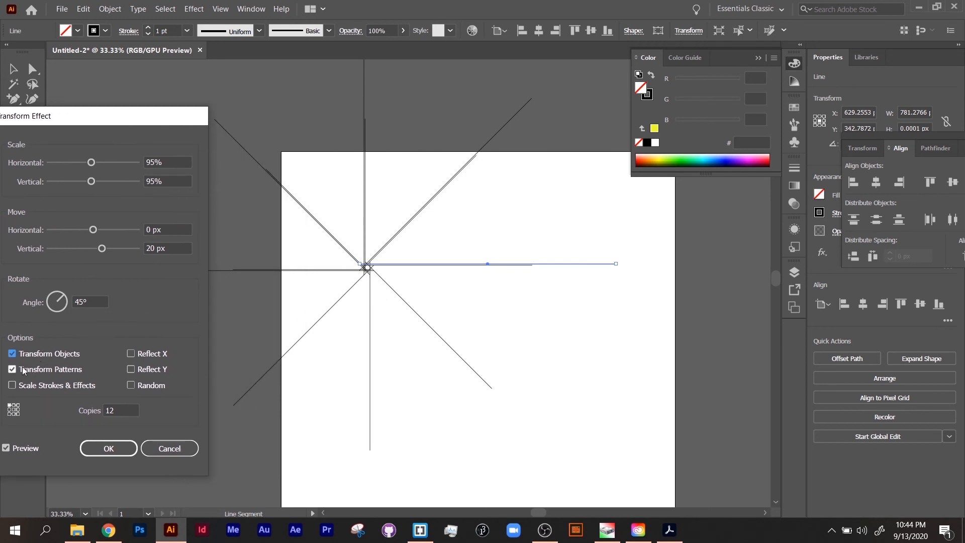
pyautogui.click(19, 409)
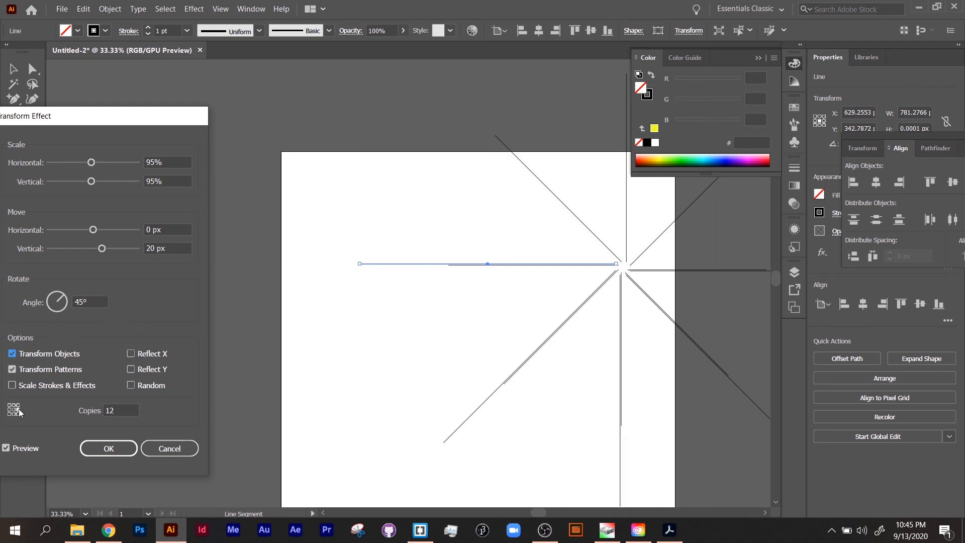
pyautogui.click(9, 410)
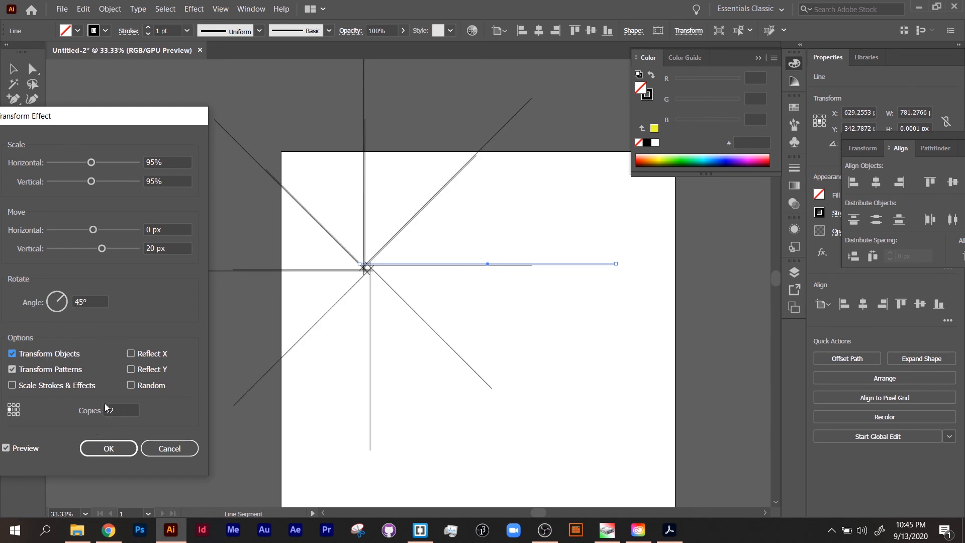
# Reset the rotation angle to 0° and apply the Transform effect
pyautogui.click(132, 385)
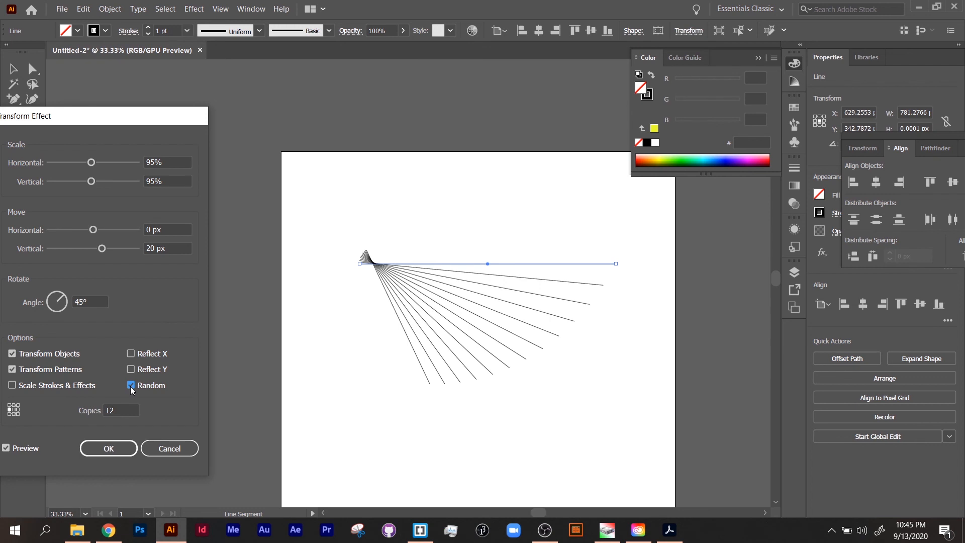
pyautogui.click(131, 386)
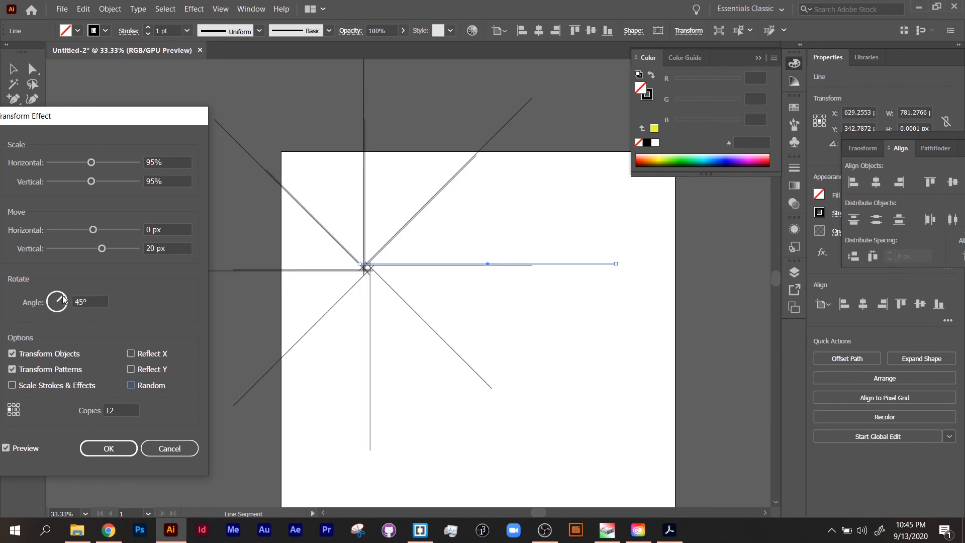
pyautogui.doubleClick(81, 302)
pyautogui.write('0')
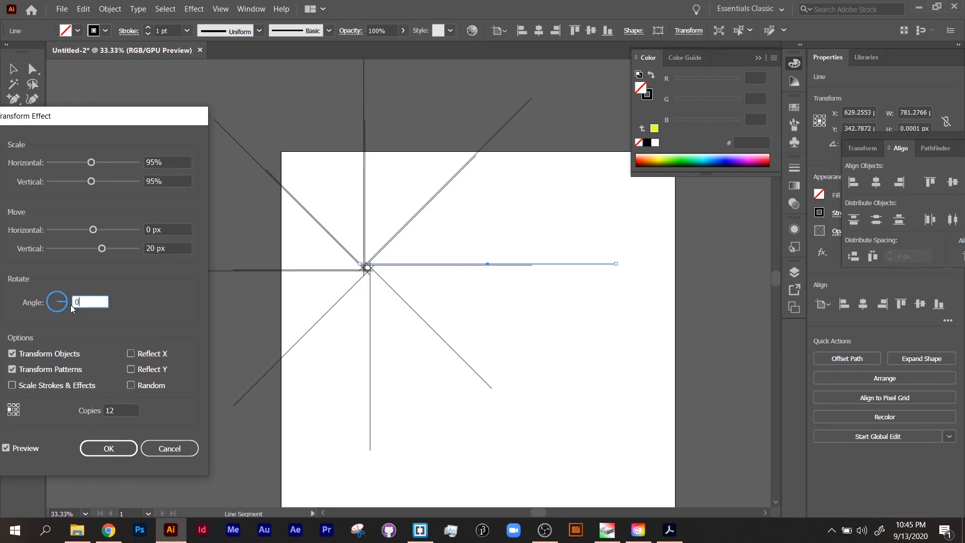
pyautogui.click(111, 450)
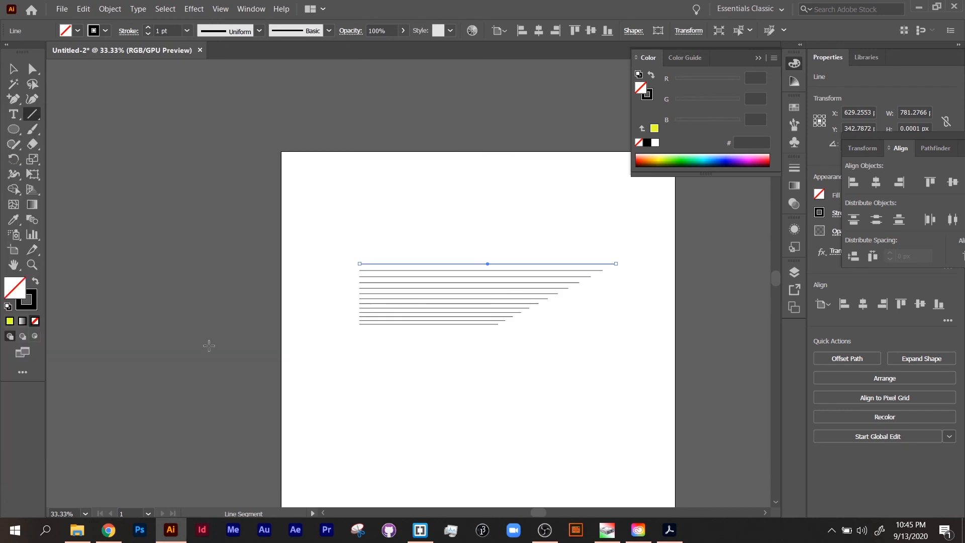
# Add two anchor points along the middle of the original line
pyautogui.click(14, 99)
pyautogui.click(426, 264)
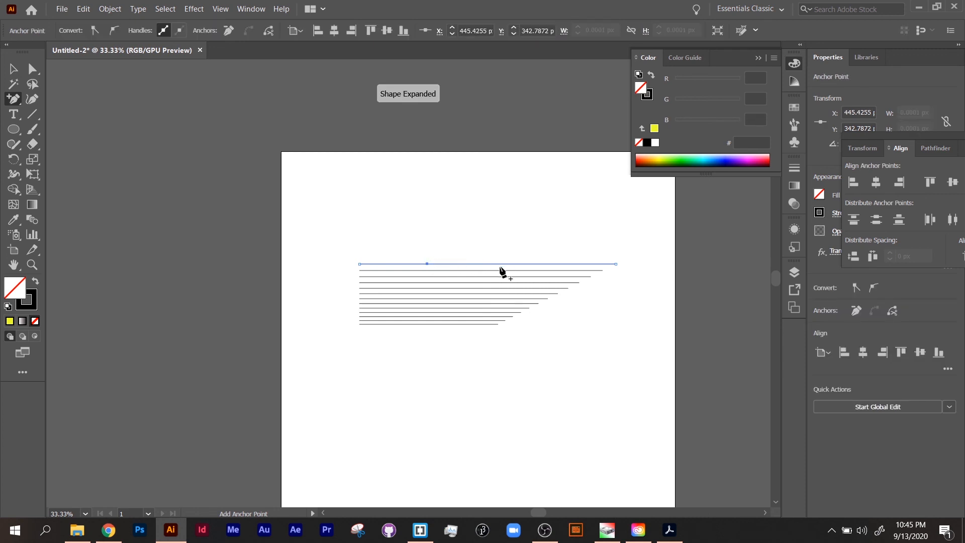
pyautogui.click(543, 264)
# Drag the two new anchor points slightly downward to bend all the stacked lines
pyautogui.click(33, 68)
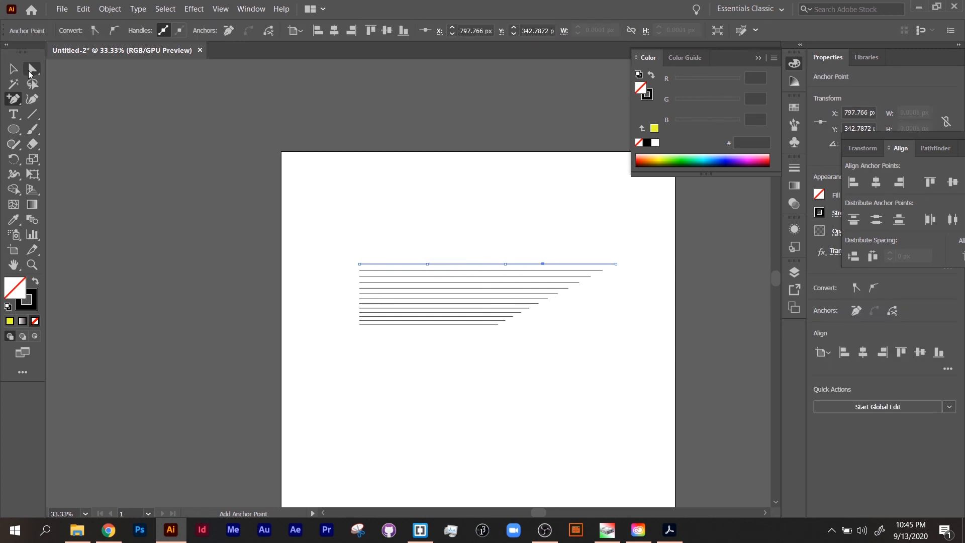
pyautogui.moveTo(426, 263); pyautogui.dragTo(429, 277)
pyautogui.moveTo(543, 263); pyautogui.dragTo(543, 284)
pyautogui.click(571, 383)
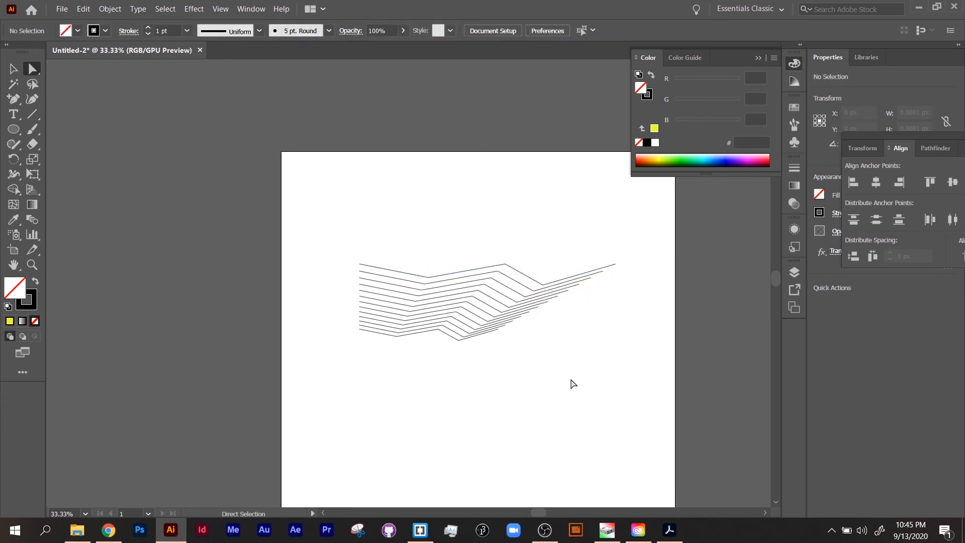